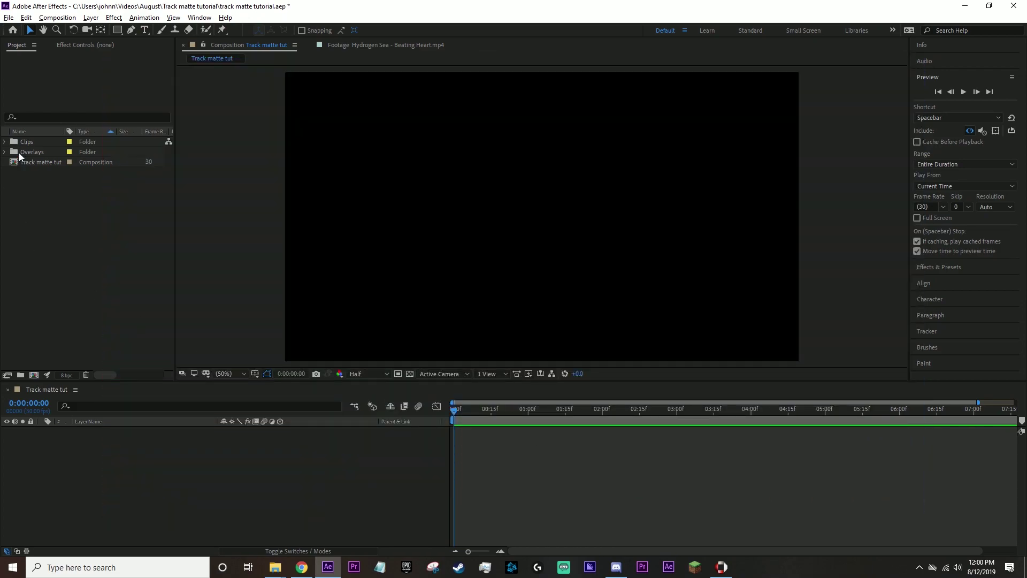
# Expand the Clips folder and preview the green-screen Fortnite clip.
pyautogui.click(24, 145)
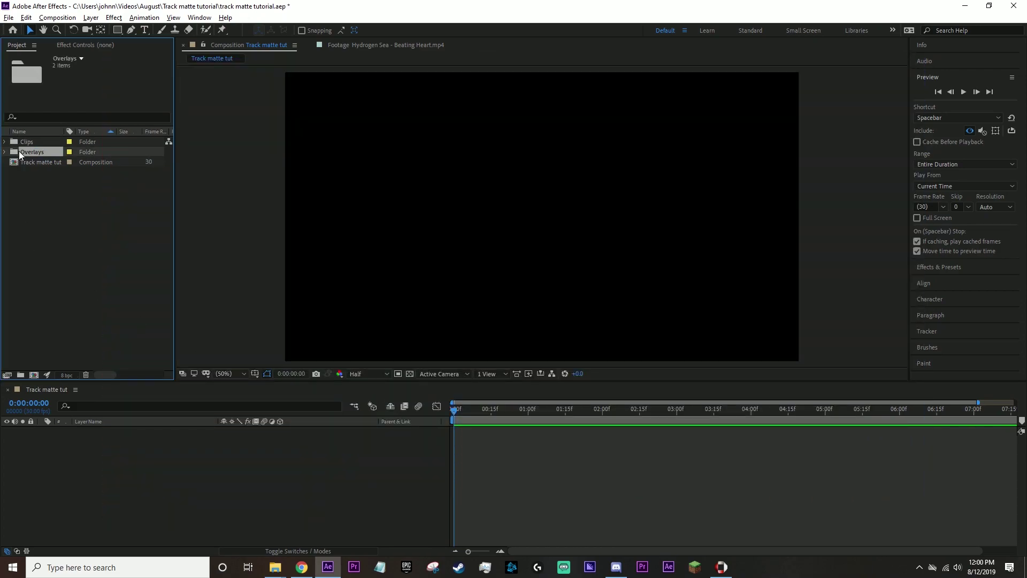
pyautogui.click(7, 143)
pyautogui.click(49, 151)
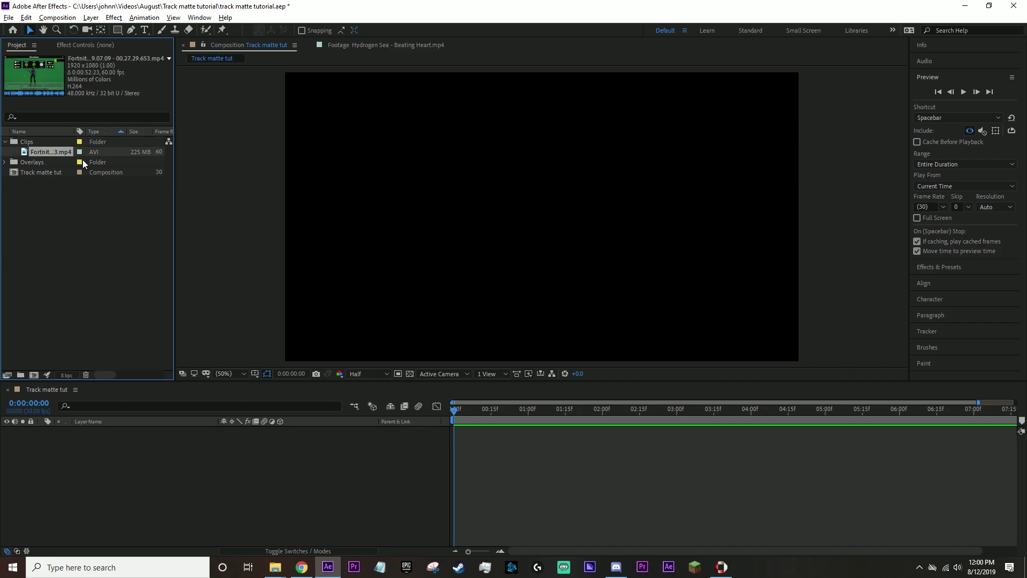
pyautogui.doubleClick(63, 152)
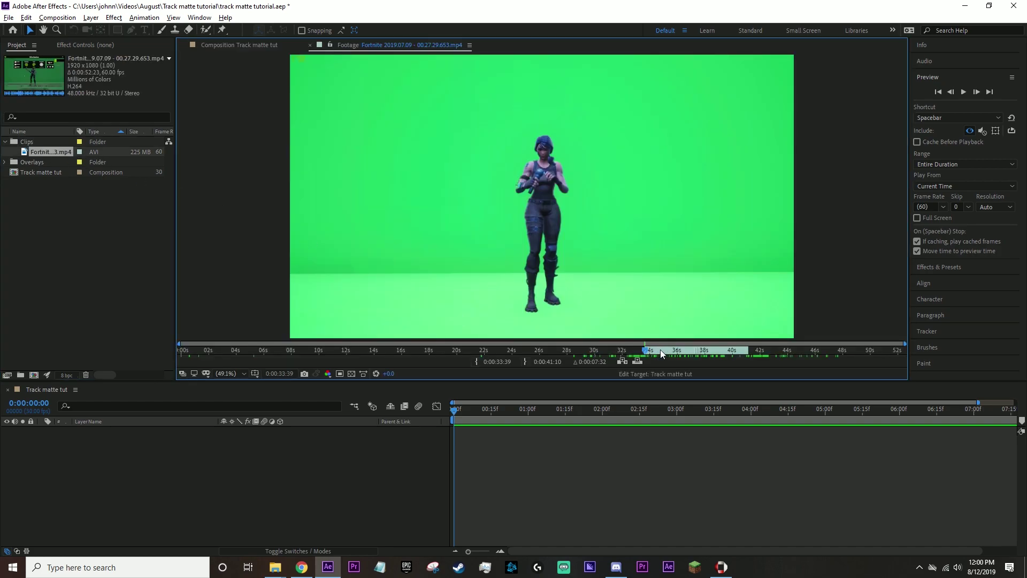
# Add the Fortnite clip to the Track matte tut composition and scrub to a later frame.
pyautogui.click(234, 45)
pyautogui.moveTo(60, 152)
pyautogui.mouseDown()
pyautogui.moveTo(207, 509)
pyautogui.moveTo(554, 450)
pyautogui.mouseUp()
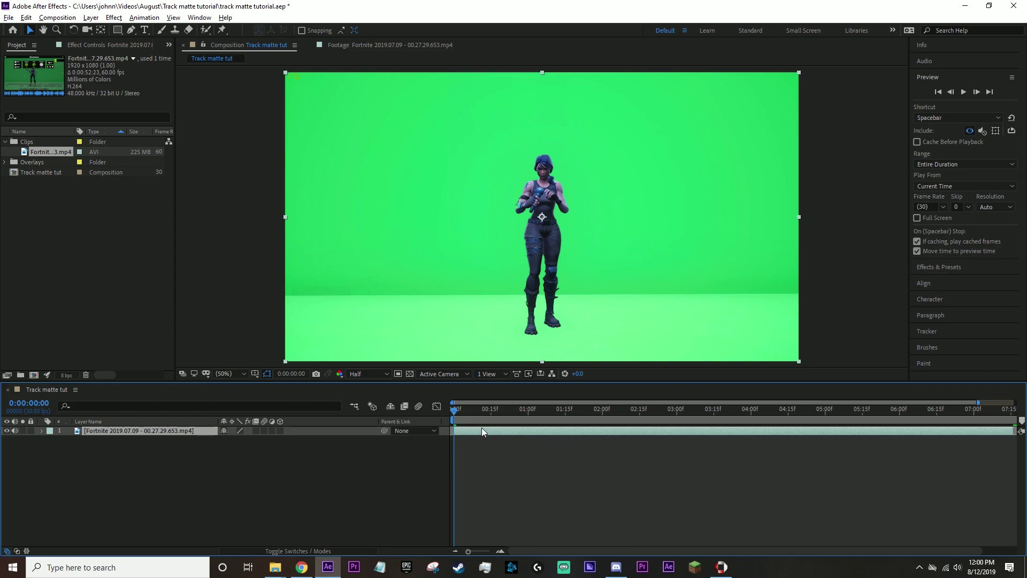
pyautogui.moveTo(470, 412)
pyautogui.mouseDown()
pyautogui.moveTo(877, 401)
pyautogui.moveTo(638, 423)
pyautogui.moveTo(612, 411)
pyautogui.moveTo(941, 409)
pyautogui.moveTo(1019, 427)
pyautogui.moveTo(362, 431)
pyautogui.mouseUp()
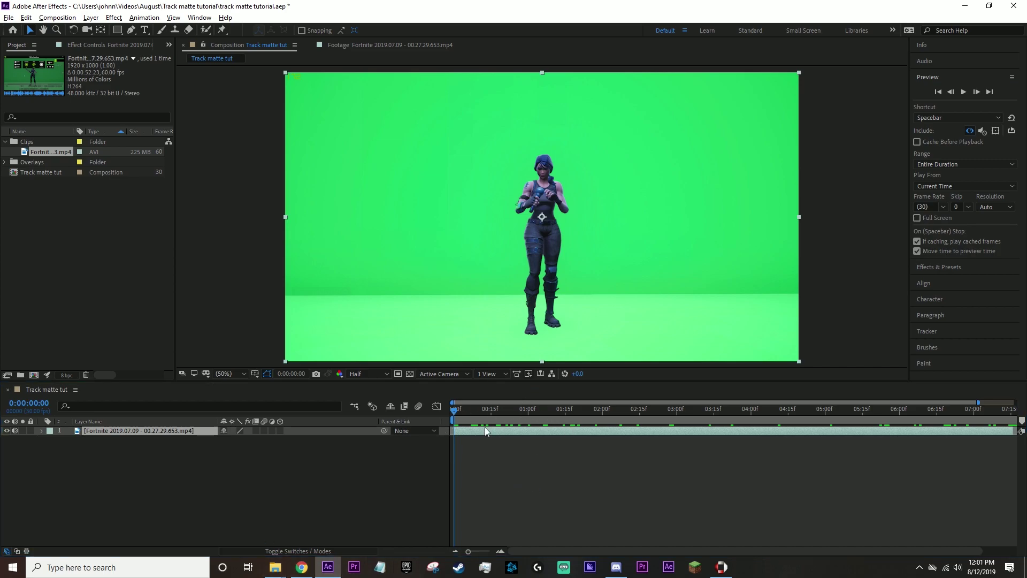
# Apply Keylight, sample the green as Screen Colour, and raise Screen Gain to about 159.
pyautogui.hotkey('ctrl', 'space')
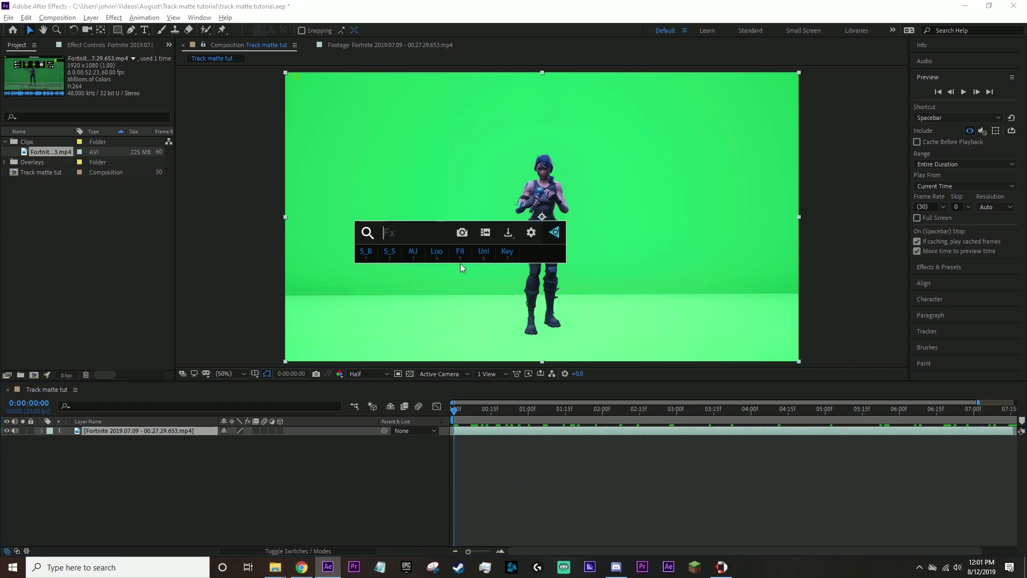
pyautogui.write('keyl')
pyautogui.press('Return')
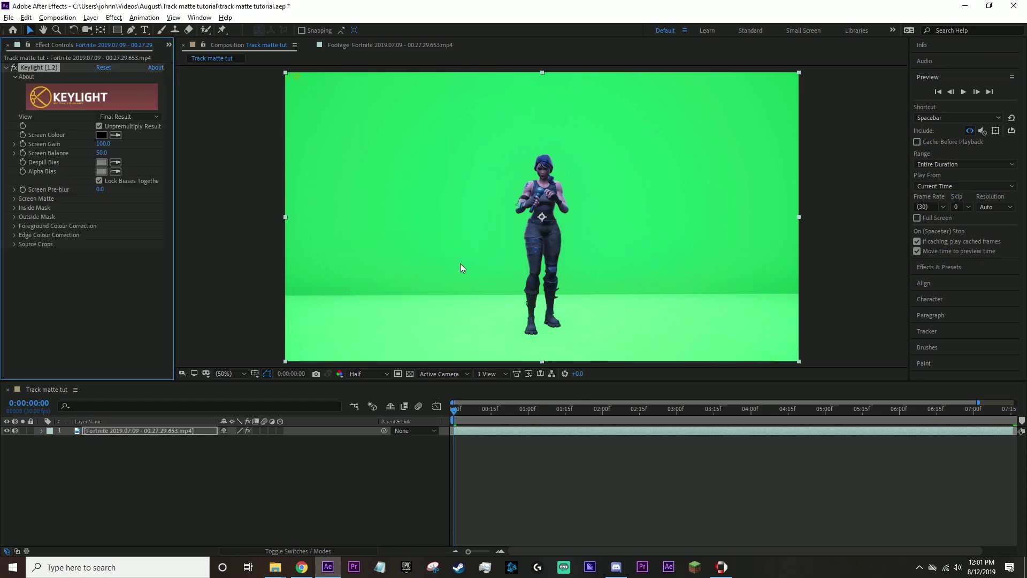
pyautogui.click(115, 137)
pyautogui.click(571, 219)
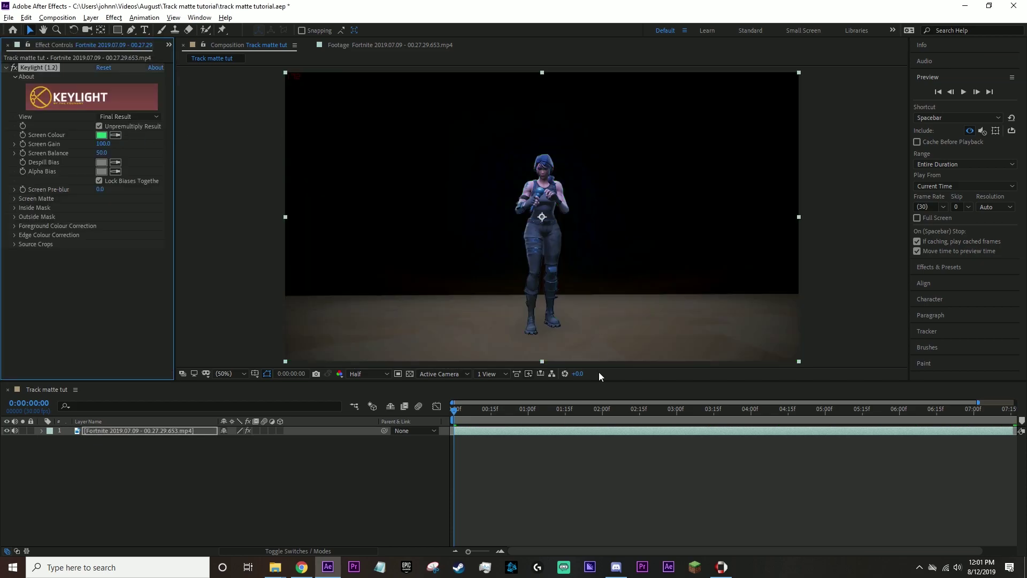
pyautogui.moveTo(101, 143); pyautogui.dragTo(134, 143)
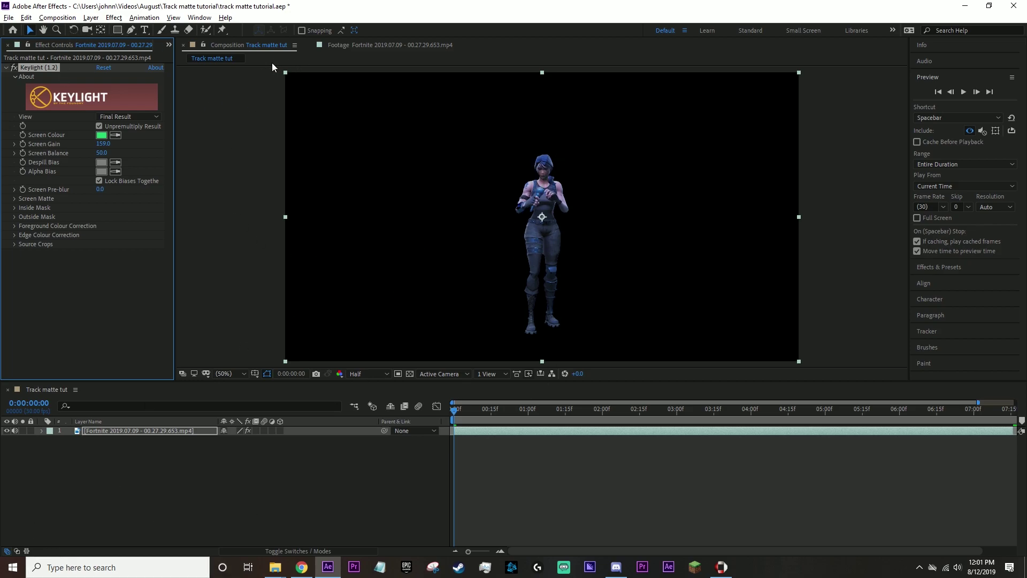
# Preview the Hydrogen Sea smoke clip from Overlays and place it below the Fortnite layer.
pyautogui.click(381, 507)
pyautogui.click(467, 438)
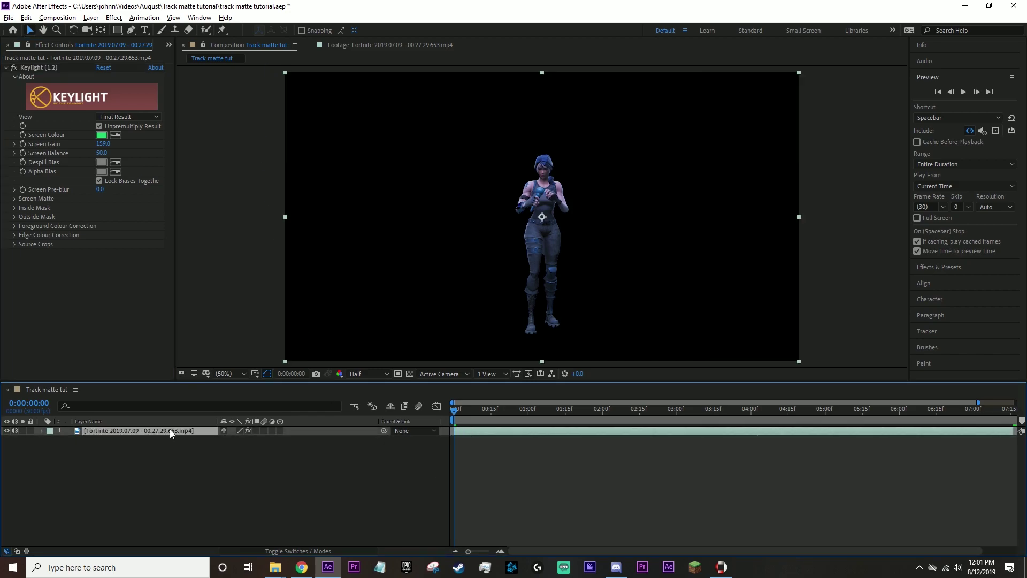
pyautogui.click(170, 46)
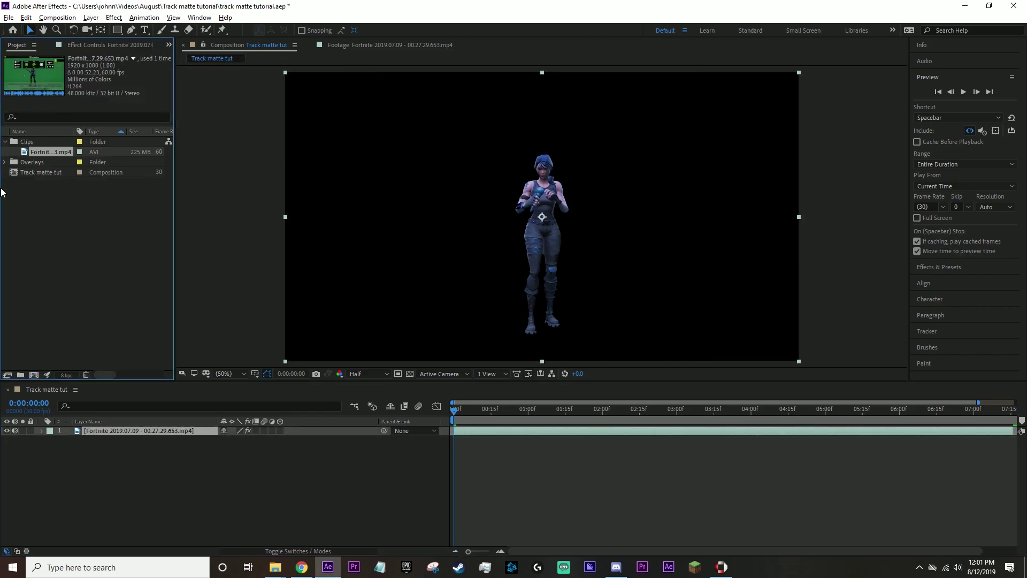
pyautogui.click(5, 162)
pyautogui.click(43, 174)
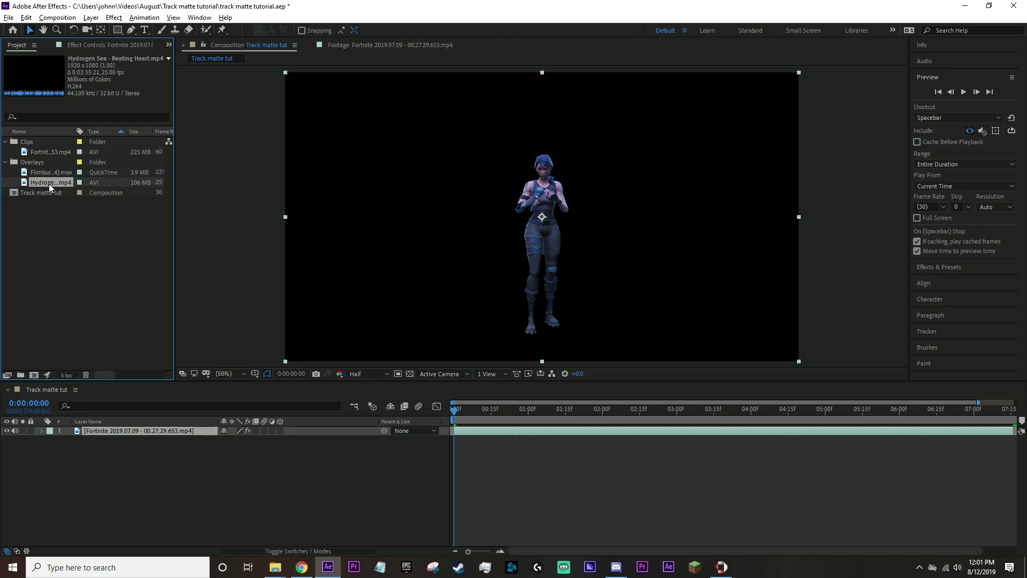
pyautogui.doubleClick(49, 185)
pyautogui.moveTo(447, 350); pyautogui.dragTo(461, 350)
pyautogui.click(242, 44)
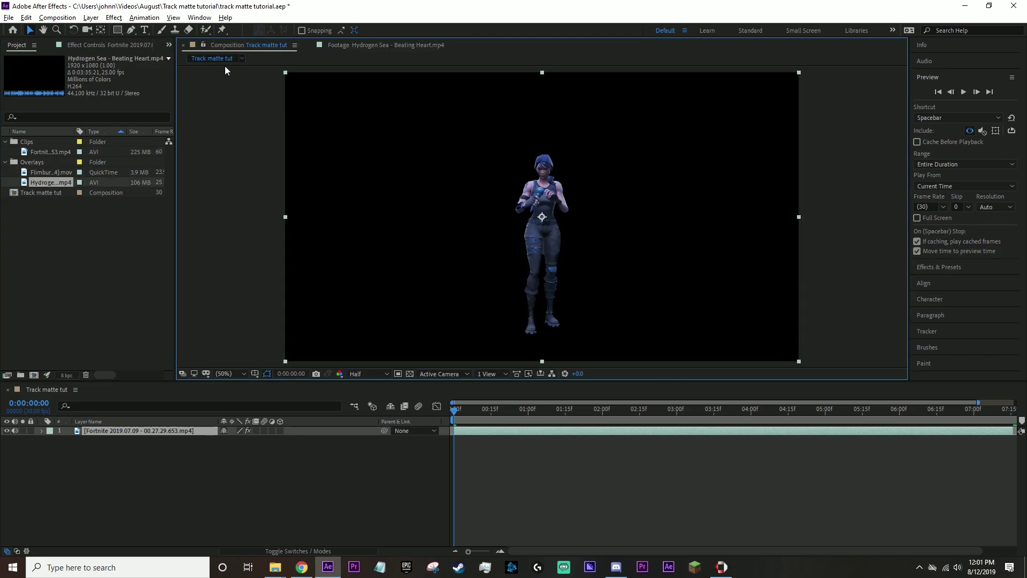
pyautogui.moveTo(56, 180)
pyautogui.mouseDown()
pyautogui.moveTo(163, 465)
pyautogui.moveTo(185, 457)
pyautogui.mouseUp()
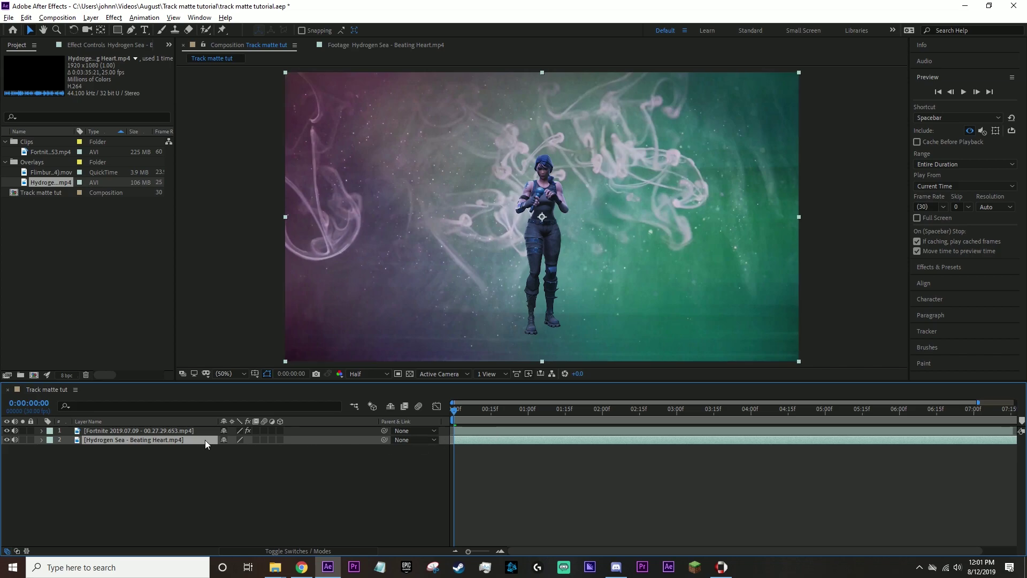
# Reveal the Mode and TrkMat columns, then look over the Fortnite and Hydrogen Sea layers.
pyautogui.click(319, 549)
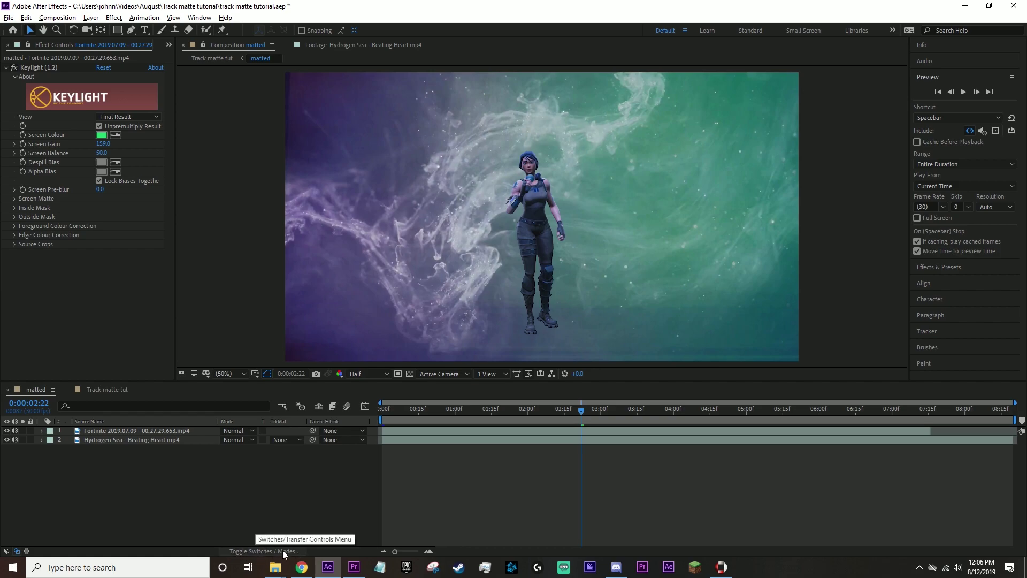
pyautogui.click(283, 550)
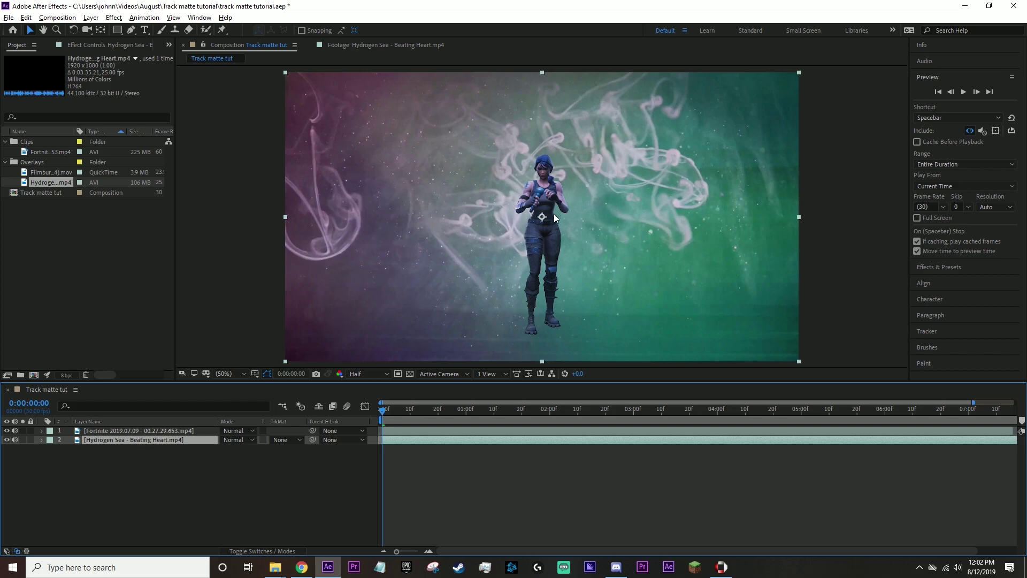
pyautogui.click(121, 430)
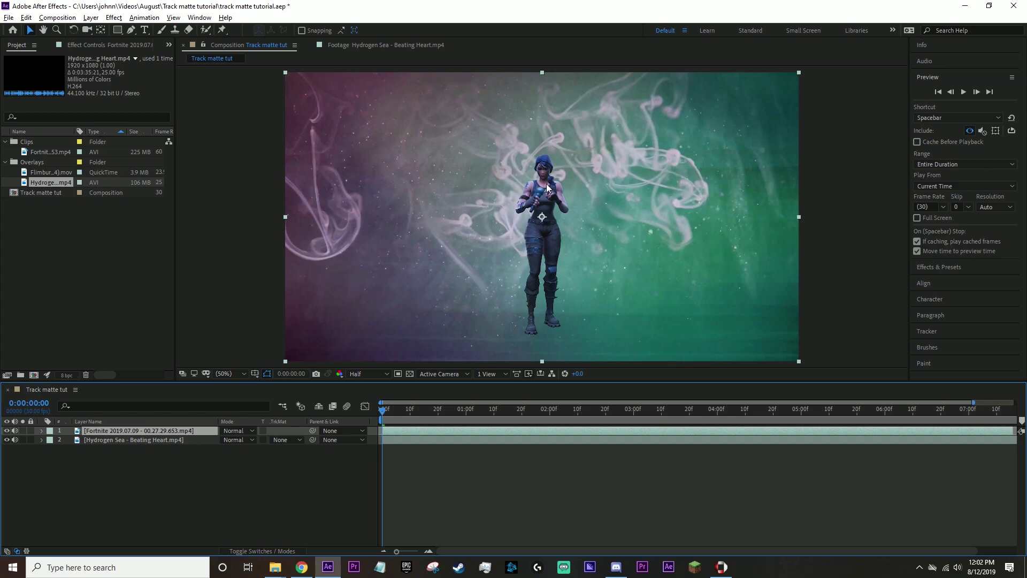
pyautogui.click(183, 443)
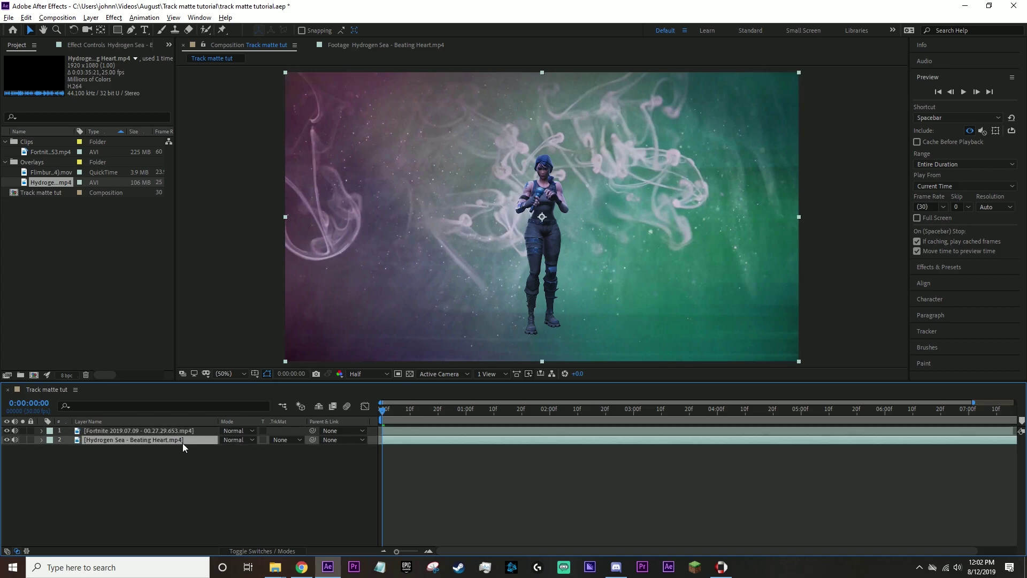
pyautogui.click(146, 431)
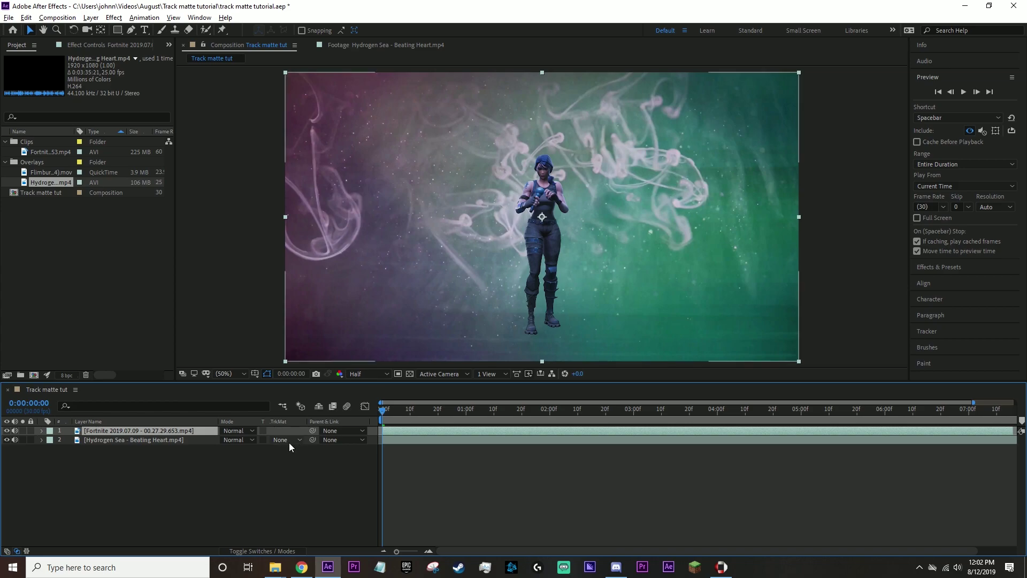
# Set the Hydrogen Sea layer's track matte to Alpha Matte from the Fortnite layer.
pyautogui.click(276, 441)
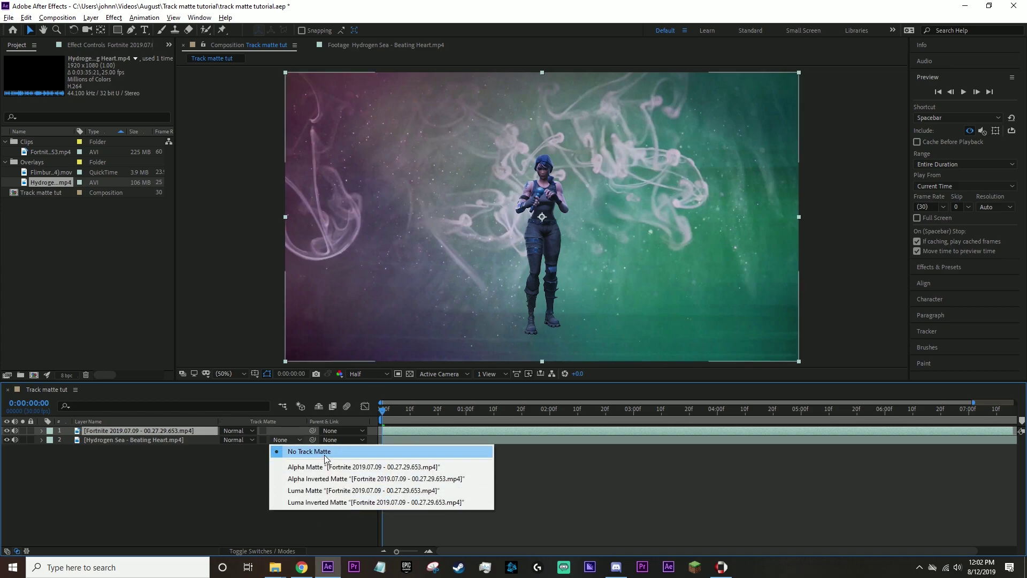
pyautogui.click(315, 473)
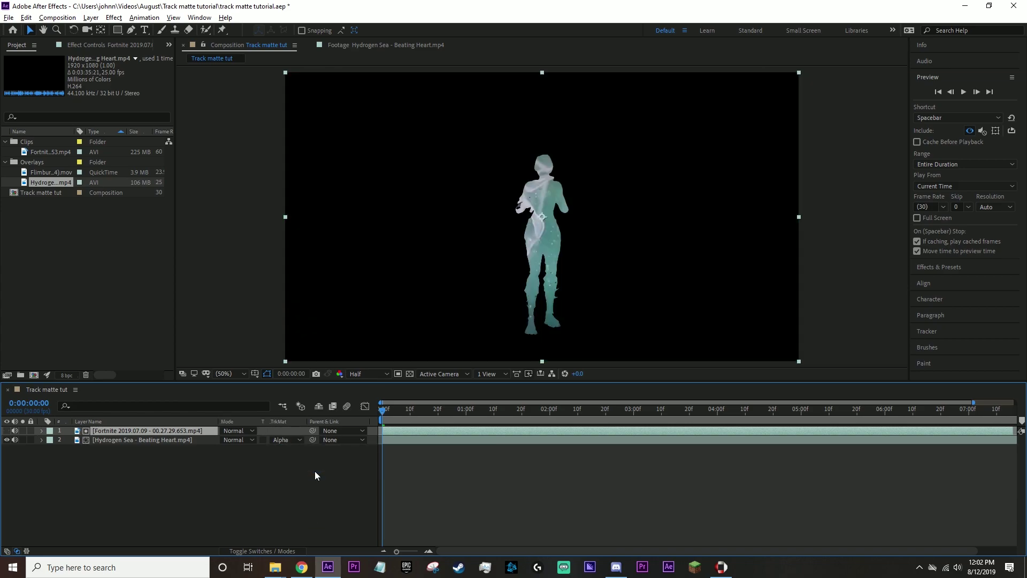
pyautogui.click(147, 441)
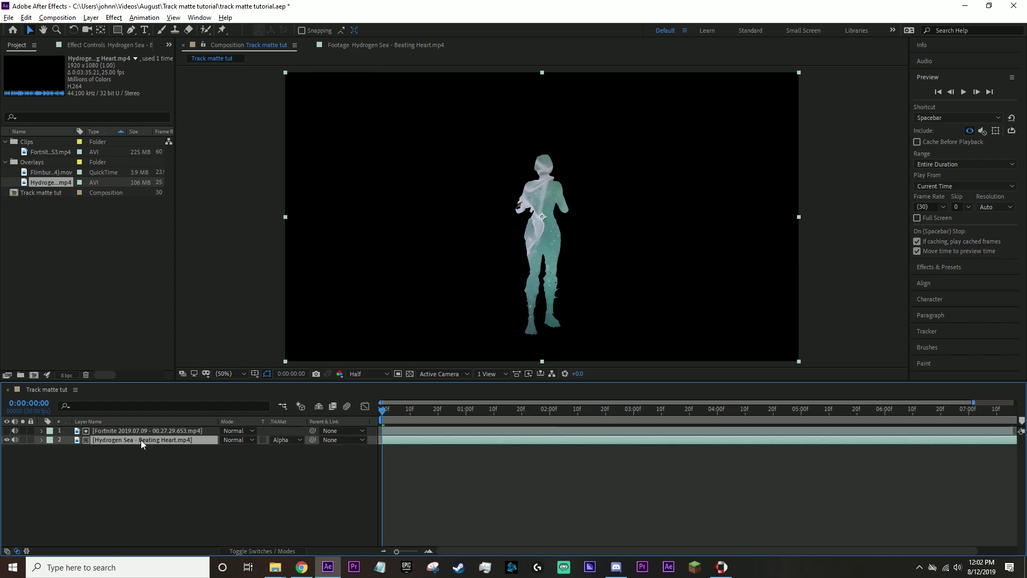
pyautogui.click(153, 430)
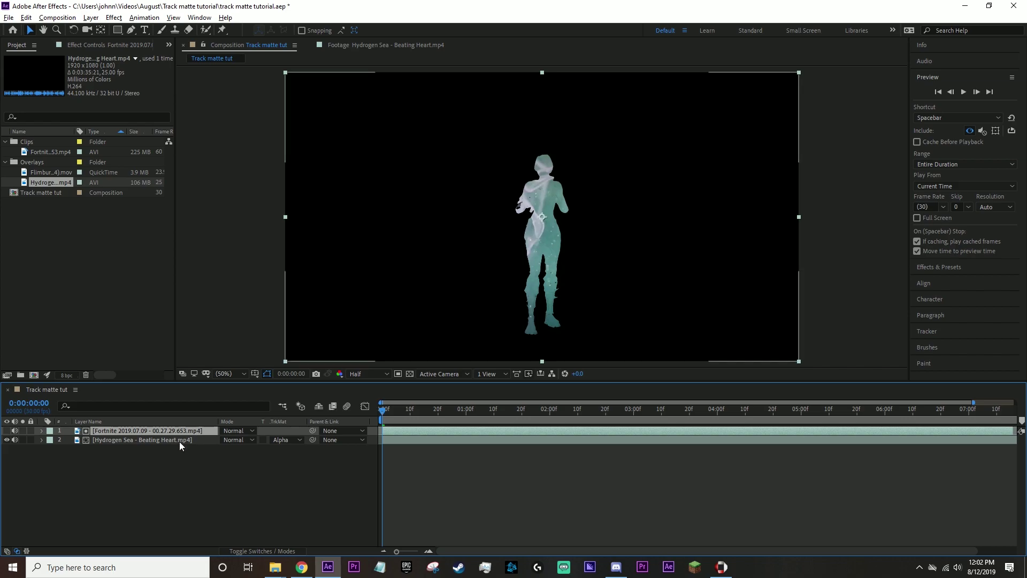
pyautogui.click(177, 442)
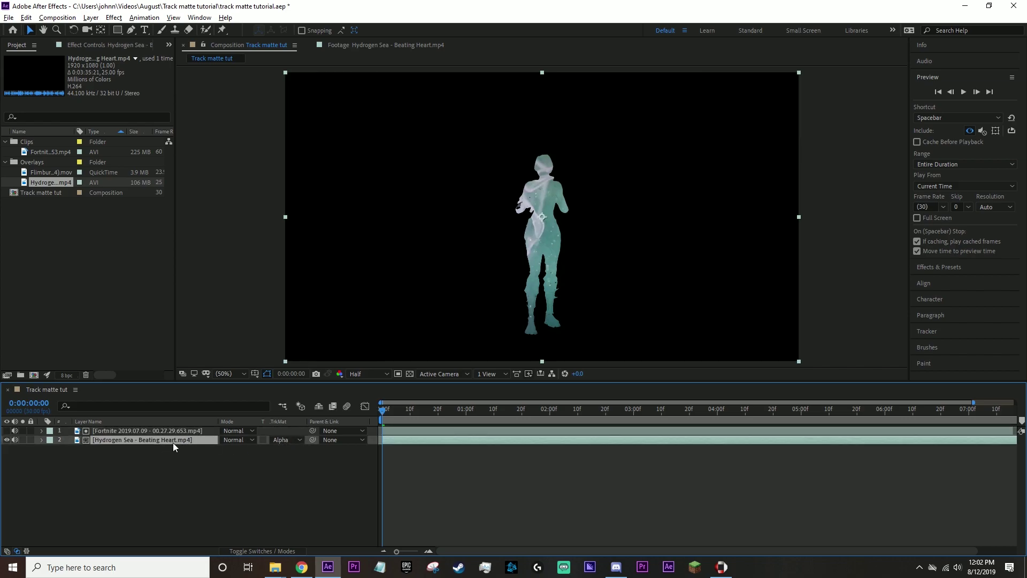
# Try Alpha Inverted Matte on the Hydrogen Sea layer.
pyautogui.click(290, 438)
pyautogui.click(218, 483)
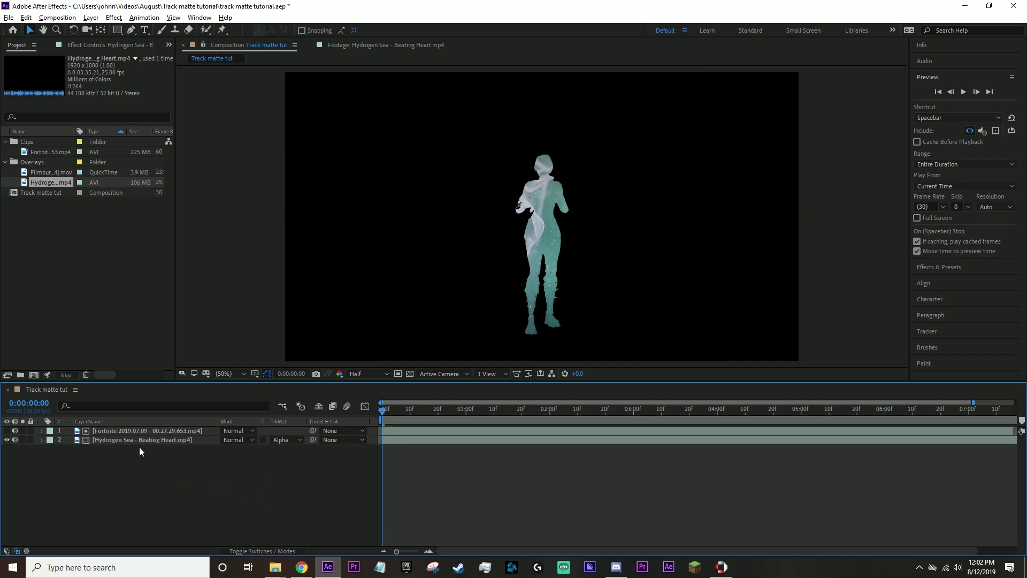
pyautogui.click(131, 435)
pyautogui.click(300, 439)
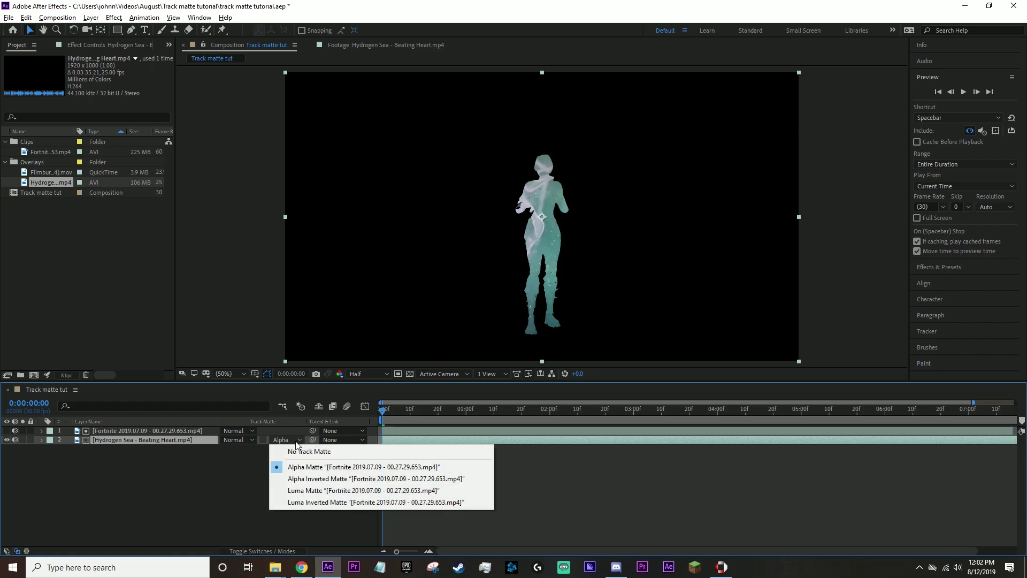
pyautogui.click(559, 262)
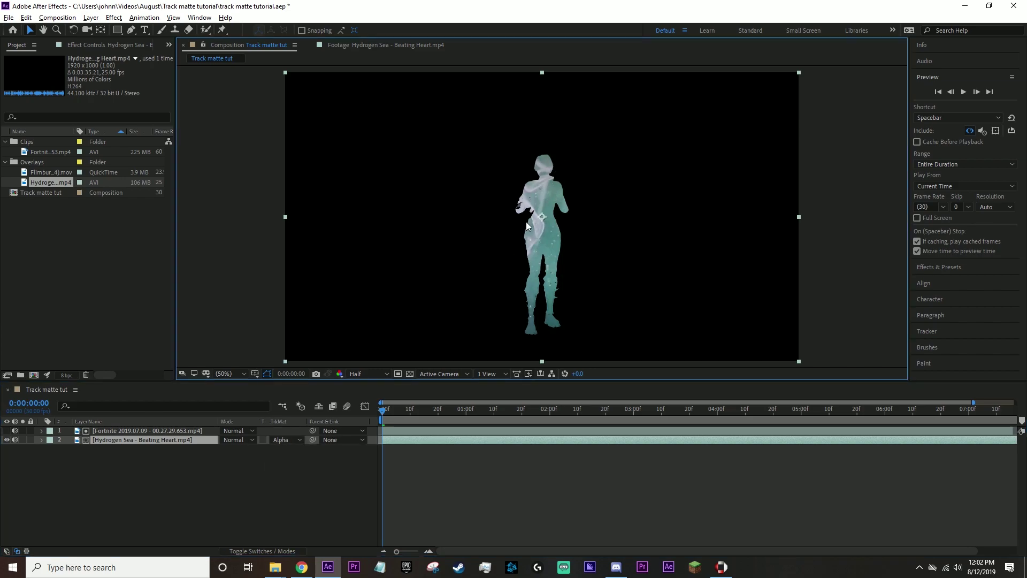
pyautogui.click(290, 439)
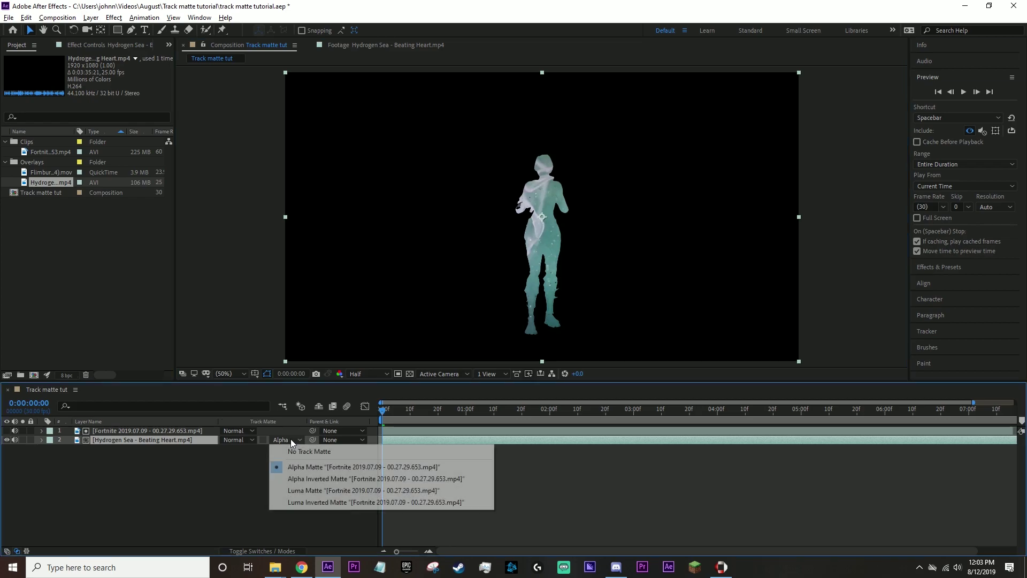
pyautogui.click(321, 479)
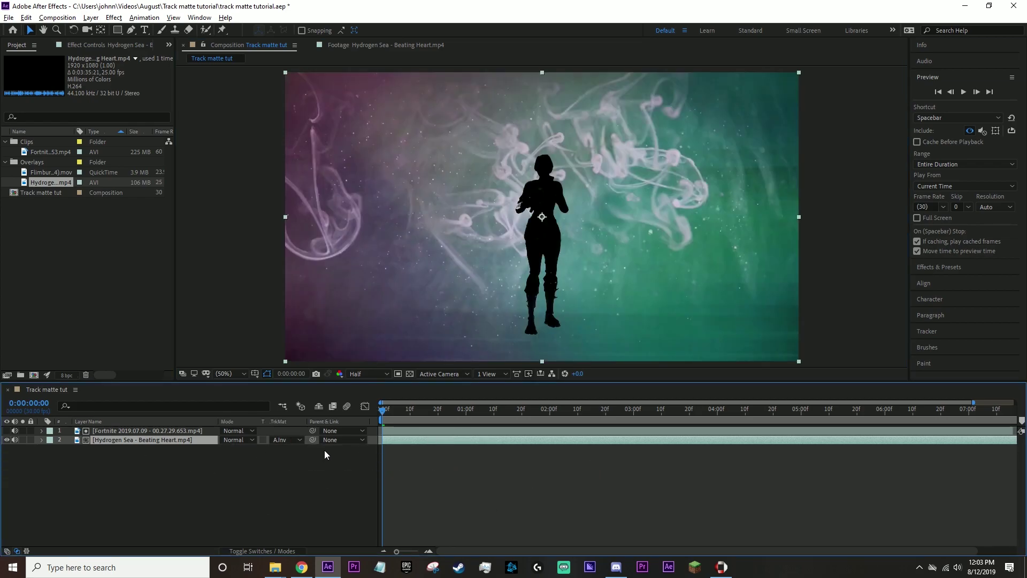
# Switch the smoke back to Alpha Matte and play the composition.
pyautogui.click(214, 431)
pyautogui.click(292, 440)
pyautogui.click(306, 464)
pyautogui.press('space')
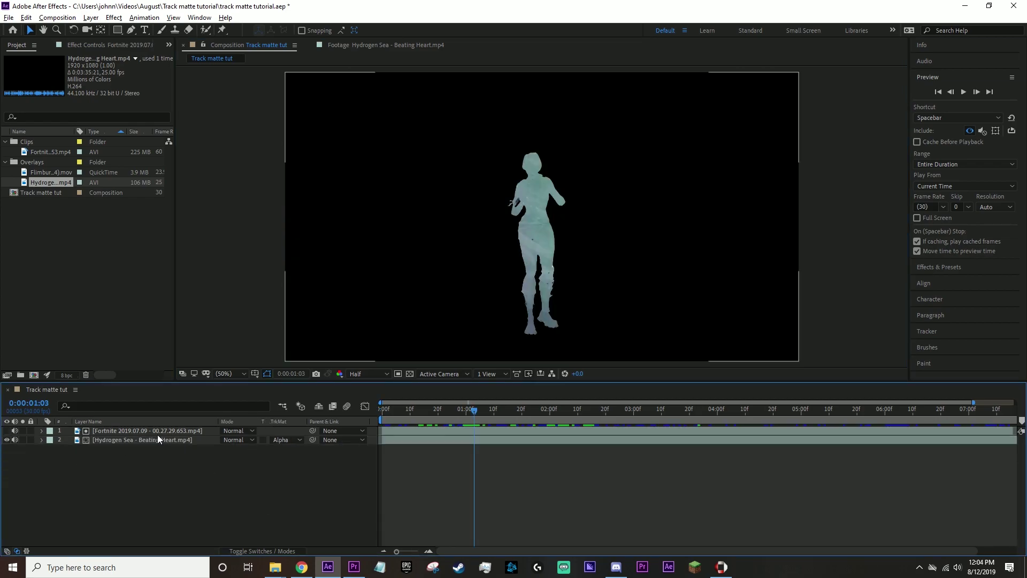
# Duplicate the Fortnite layer and make the top copy visible.
pyautogui.click(279, 429)
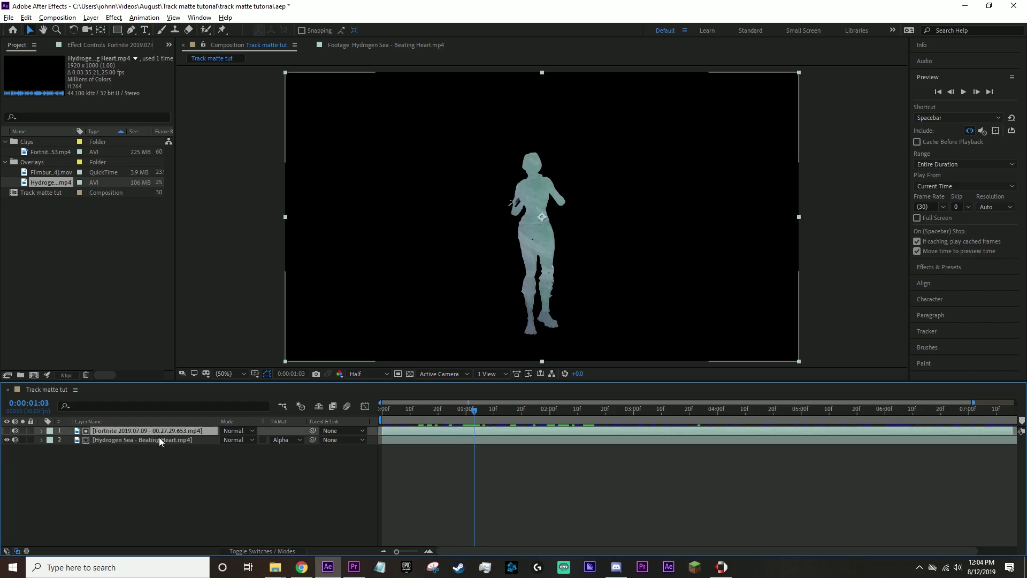
pyautogui.hotkey('ctrl', 'd')
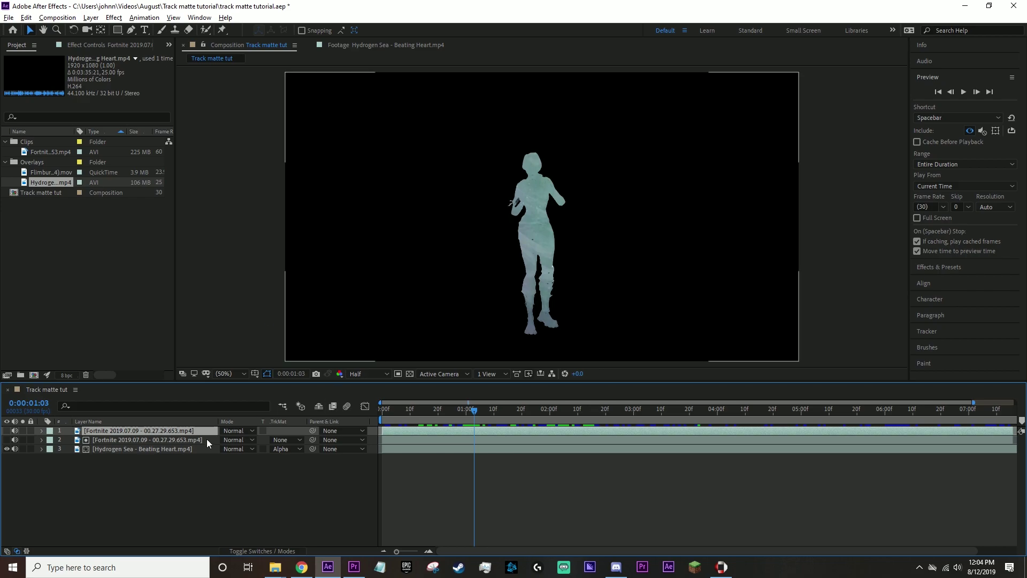
pyautogui.click(7, 431)
# Keyframe the top copy's Opacity from 100% at 1:03 to 0% at 3:01.
pyautogui.press('t')
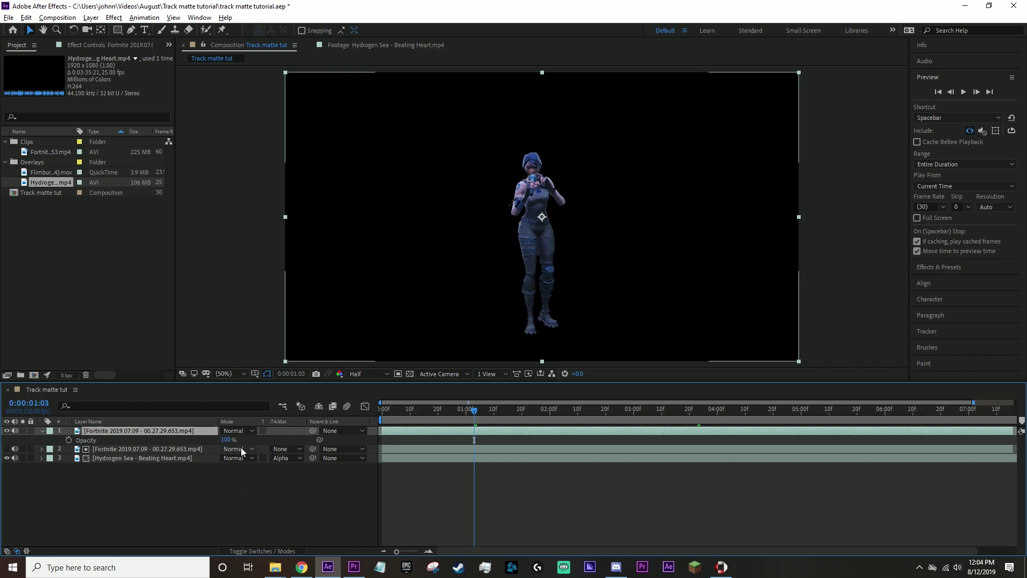
pyautogui.click(68, 440)
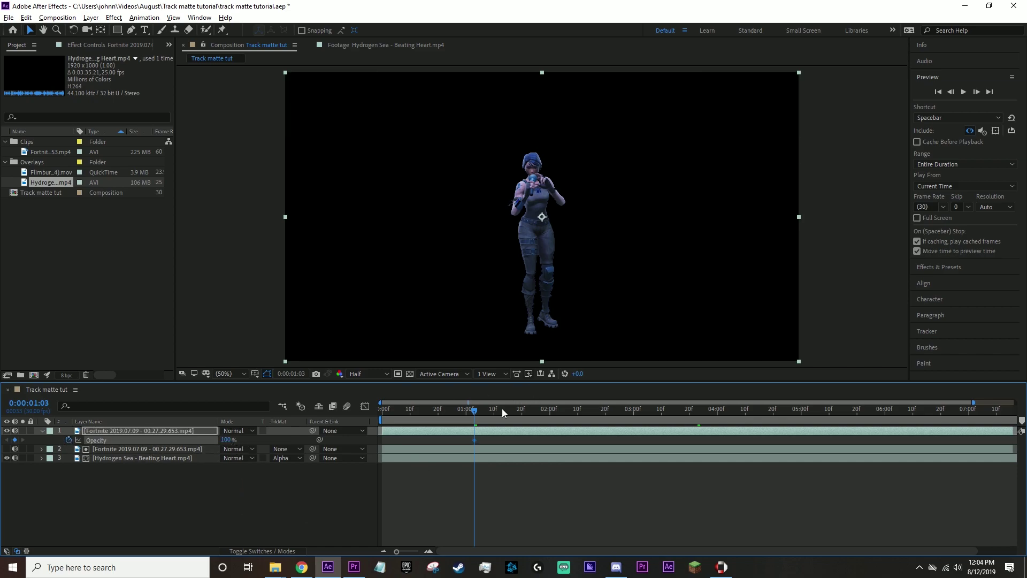
pyautogui.click(549, 410)
pyautogui.press('space')
pyautogui.moveTo(220, 440); pyautogui.dragTo(118, 458)
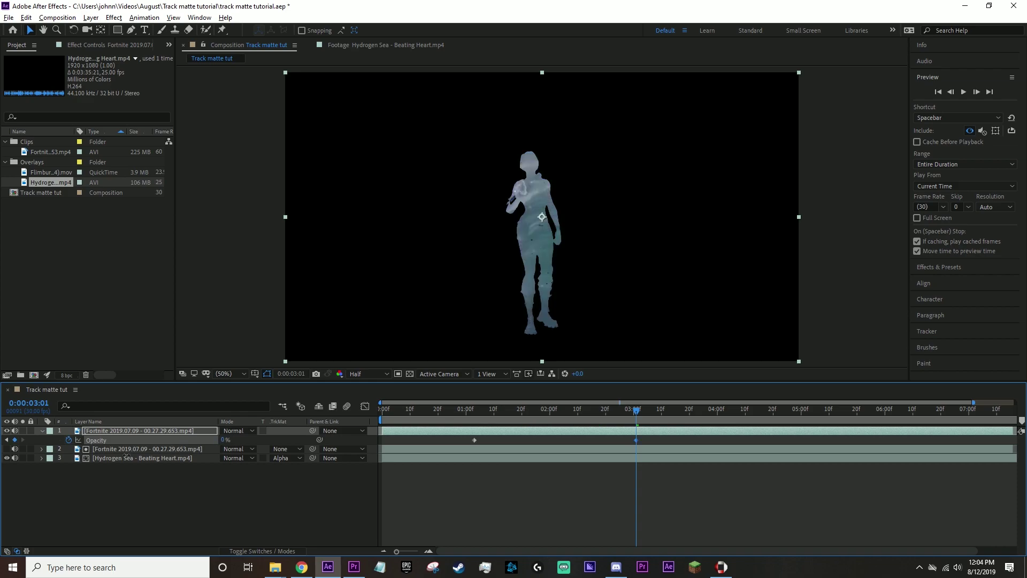
pyautogui.moveTo(612, 409)
pyautogui.mouseDown()
pyautogui.moveTo(855, 441)
pyautogui.moveTo(572, 445)
pyautogui.mouseUp()
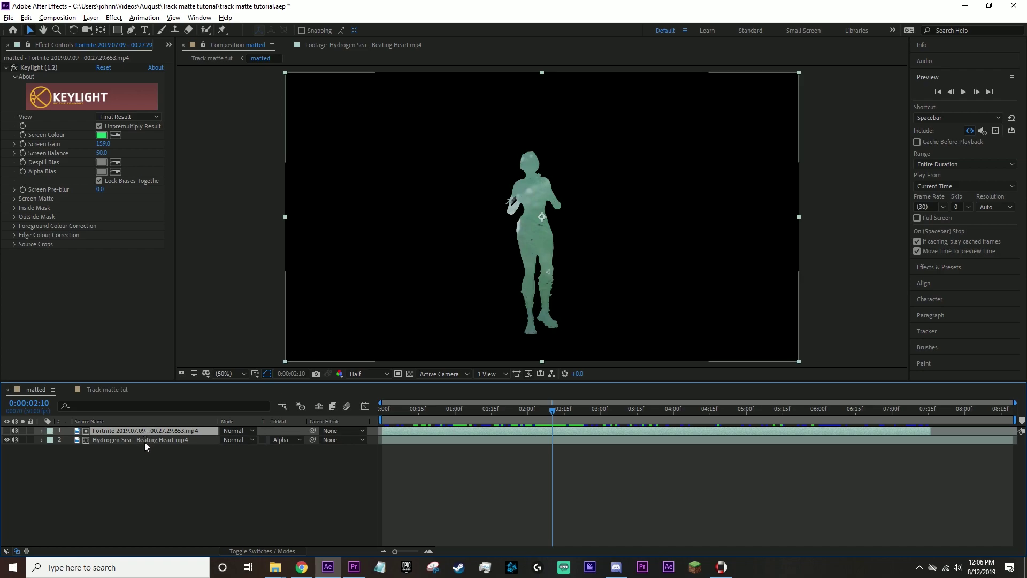
# Inspect the effect settings on the Hydrogen Sea and Fortnite layers.
pyautogui.click(177, 440)
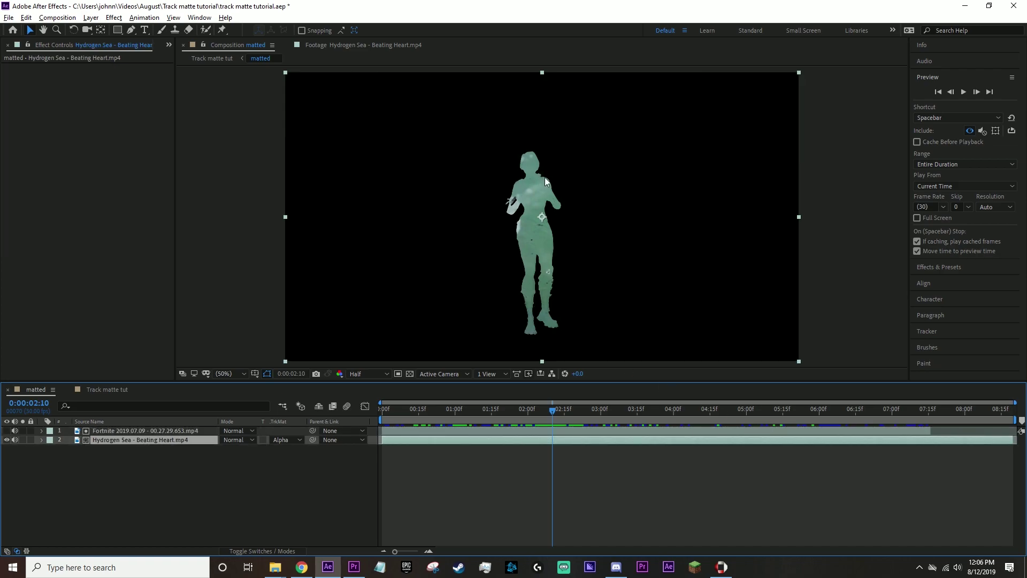
pyautogui.click(155, 430)
pyautogui.click(152, 440)
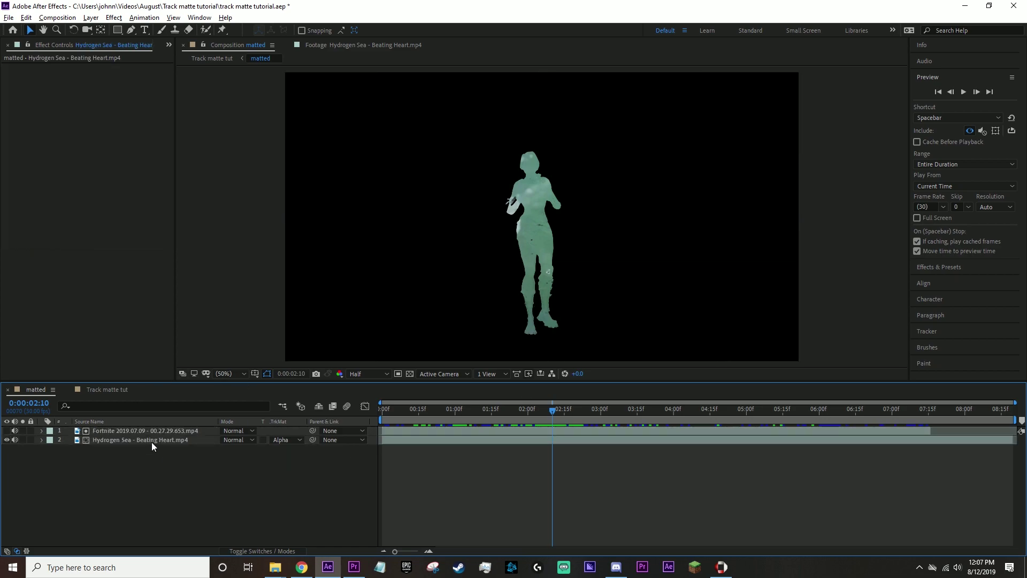
pyautogui.click(174, 438)
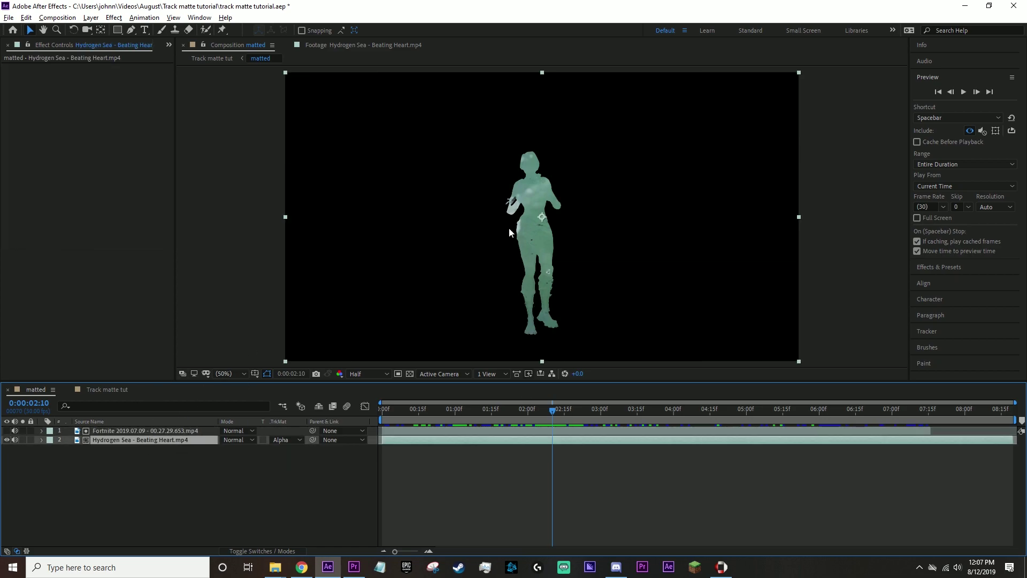
pyautogui.click(152, 451)
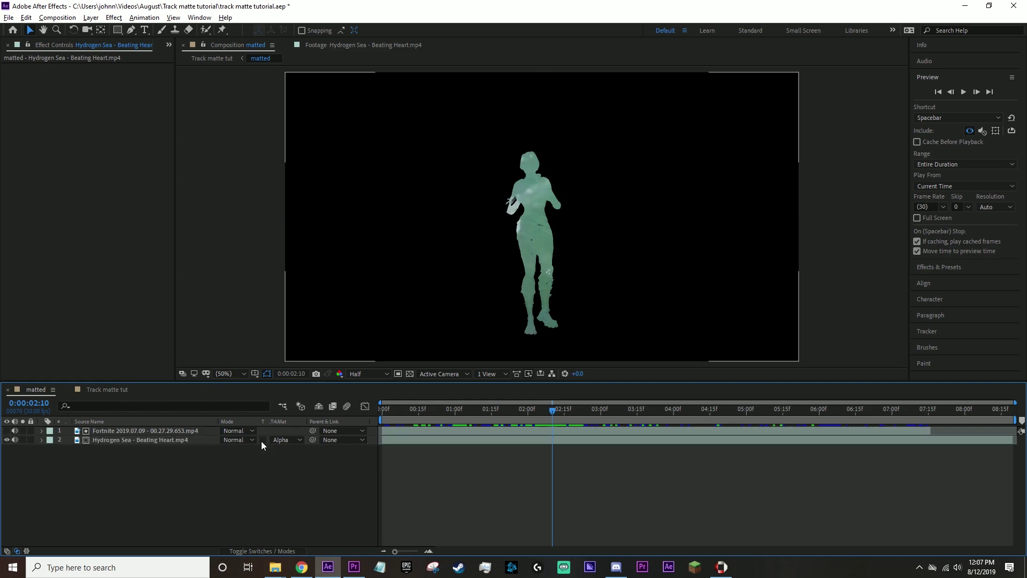
# In Track matte tut, give [matted] Turbulent Displace with Amount about -6.
pyautogui.click(112, 392)
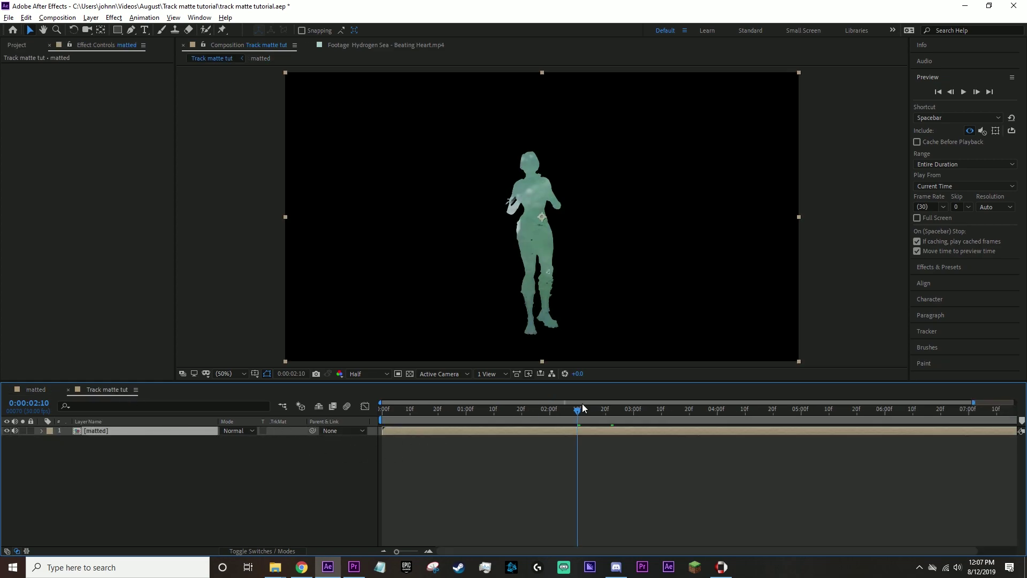
pyautogui.moveTo(601, 400); pyautogui.dragTo(372, 419)
pyautogui.press('space')
pyautogui.click(112, 16)
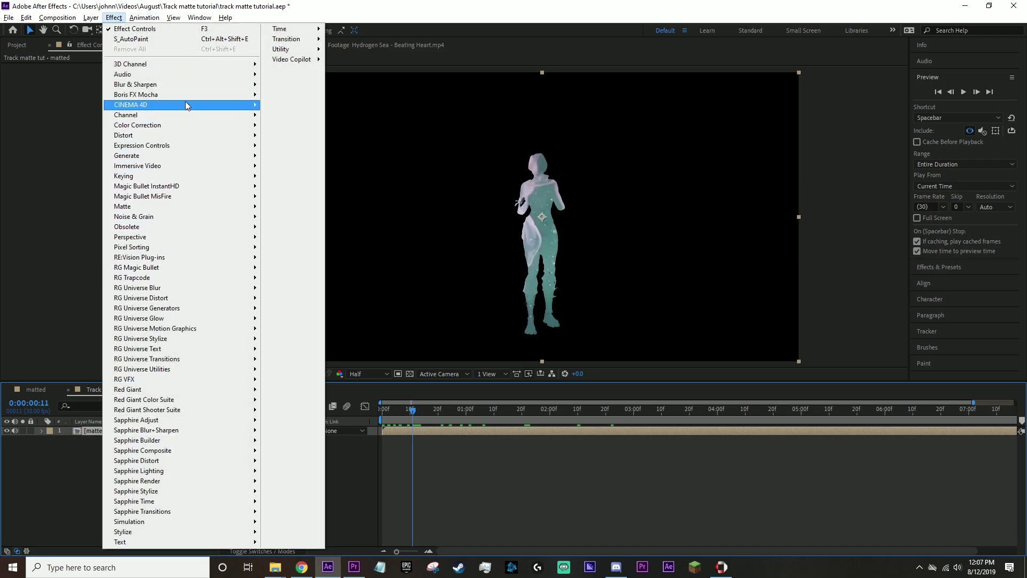
pyautogui.moveTo(123, 135)
pyautogui.click(313, 514)
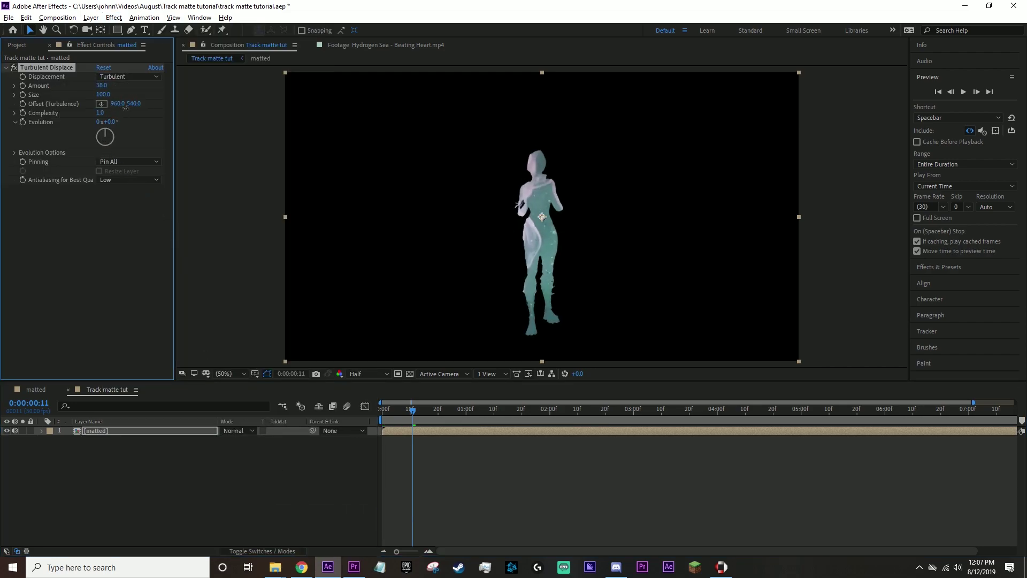
pyautogui.moveTo(101, 85); pyautogui.dragTo(68, 112)
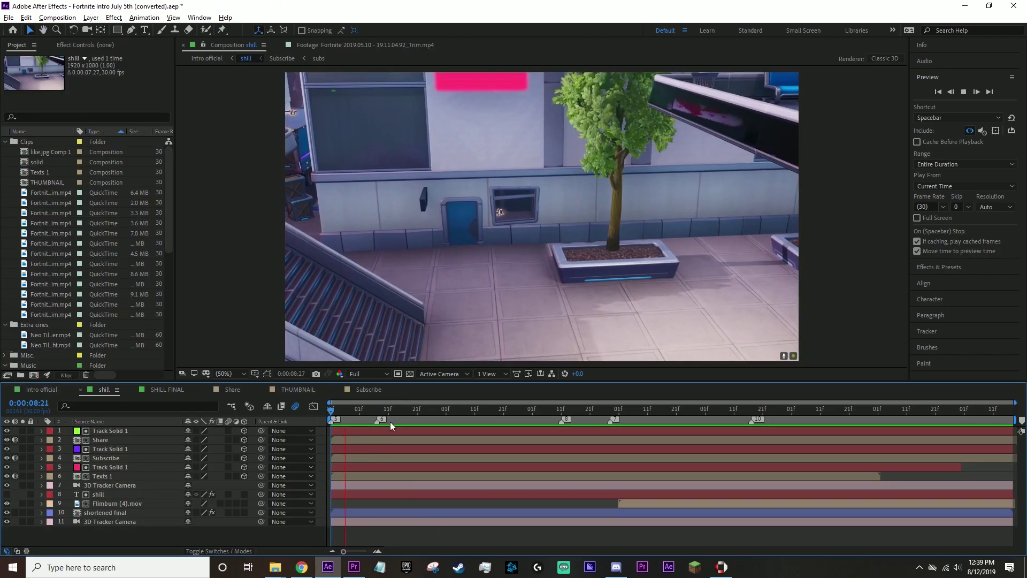
# Scrub the shill composition's timeline to inspect the tracked coloured solids on the wall.
pyautogui.moveTo(388, 412); pyautogui.dragTo(636, 409)
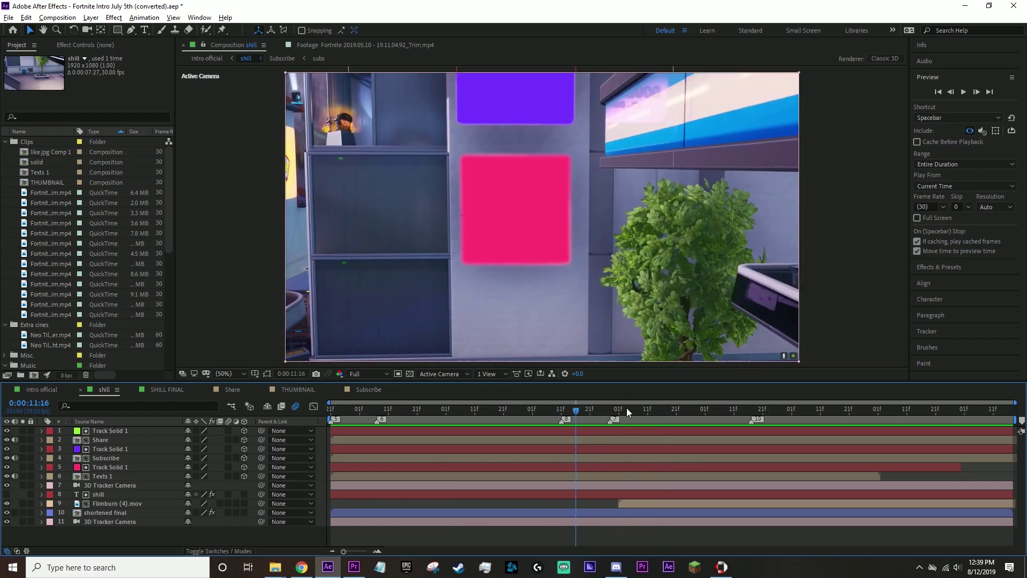
pyautogui.moveTo(635, 409)
pyautogui.mouseDown()
pyautogui.moveTo(332, 436)
pyautogui.moveTo(723, 427)
pyautogui.moveTo(320, 440)
pyautogui.moveTo(769, 408)
pyautogui.mouseUp()
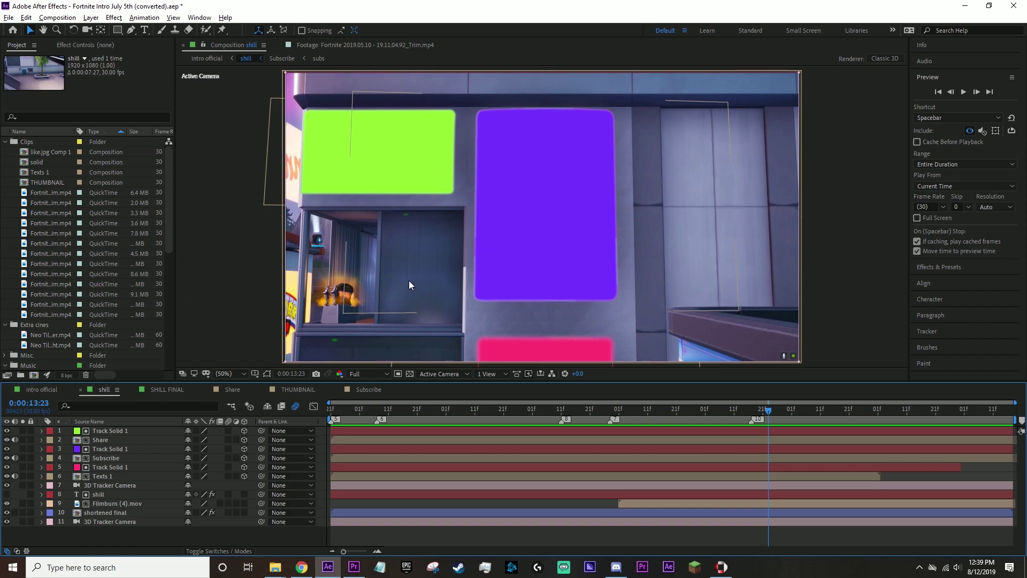
# Open the Texts 1 precomp, scrub its LIKE THE VIDEO animation, and return to shill.
pyautogui.doubleClick(488, 342)
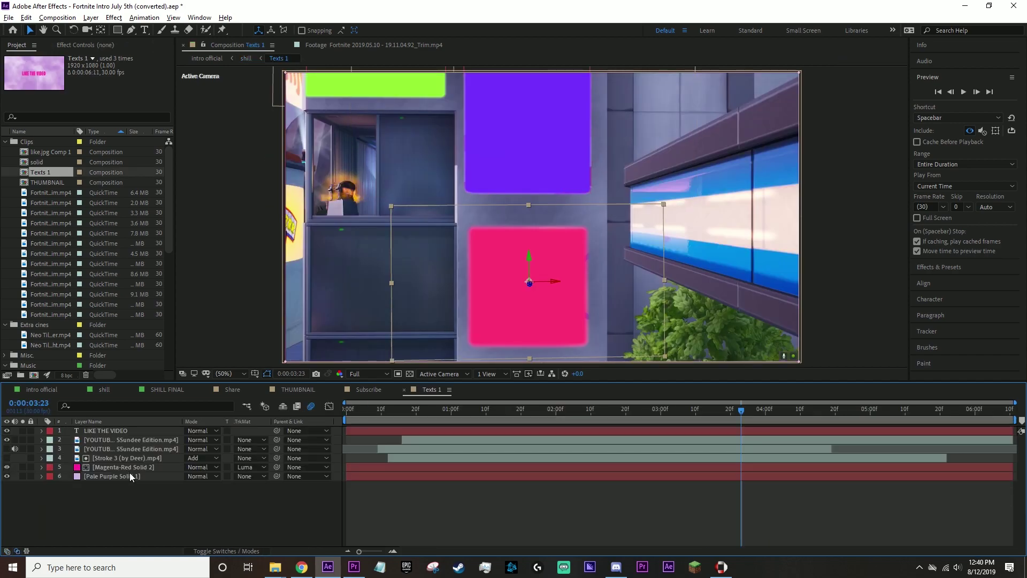
pyautogui.moveTo(787, 403)
pyautogui.mouseDown()
pyautogui.moveTo(594, 424)
pyautogui.moveTo(610, 424)
pyautogui.mouseUp()
pyautogui.click(256, 375)
pyautogui.click(289, 385)
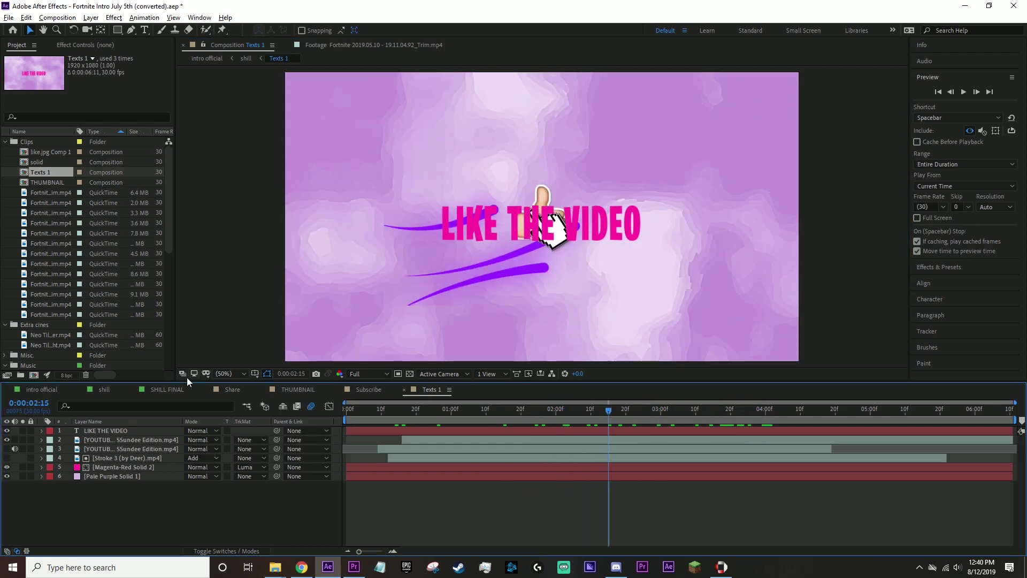
pyautogui.click(97, 390)
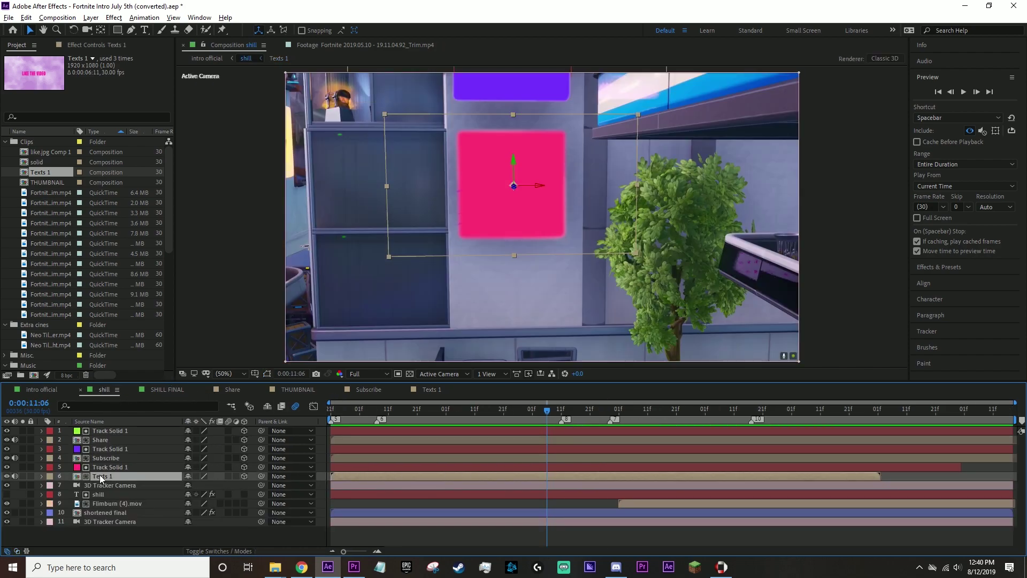
# Show the TrkMat column and toggle Track Solid 1's visibility to check the Texts 1 matte.
pyautogui.click(210, 549)
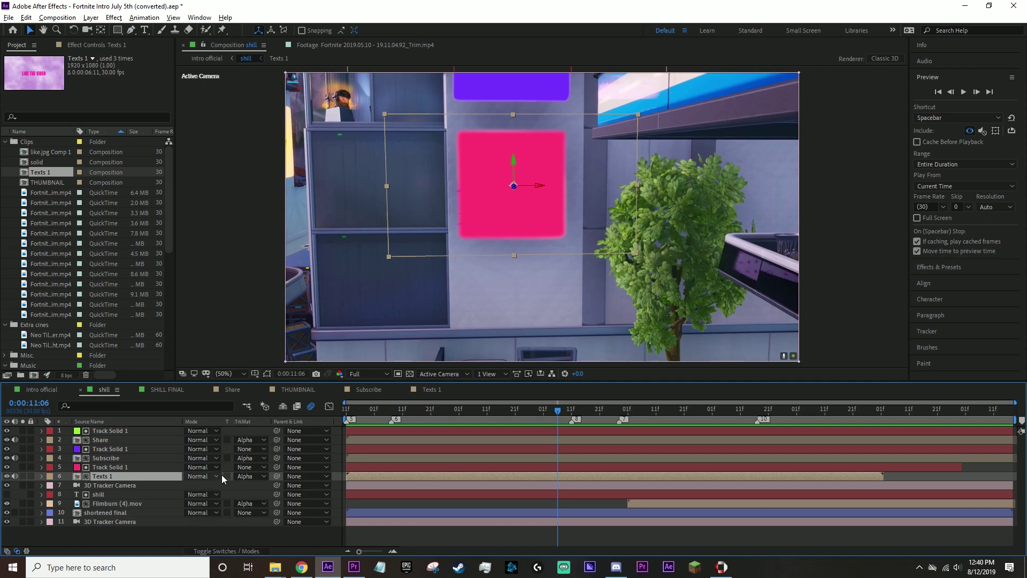
pyautogui.click(244, 477)
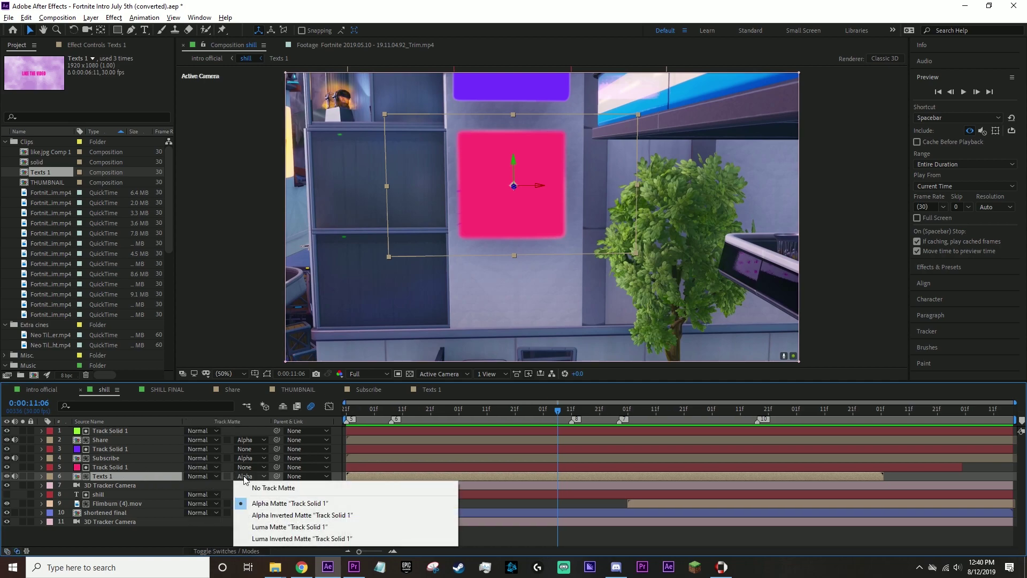
pyautogui.click(119, 477)
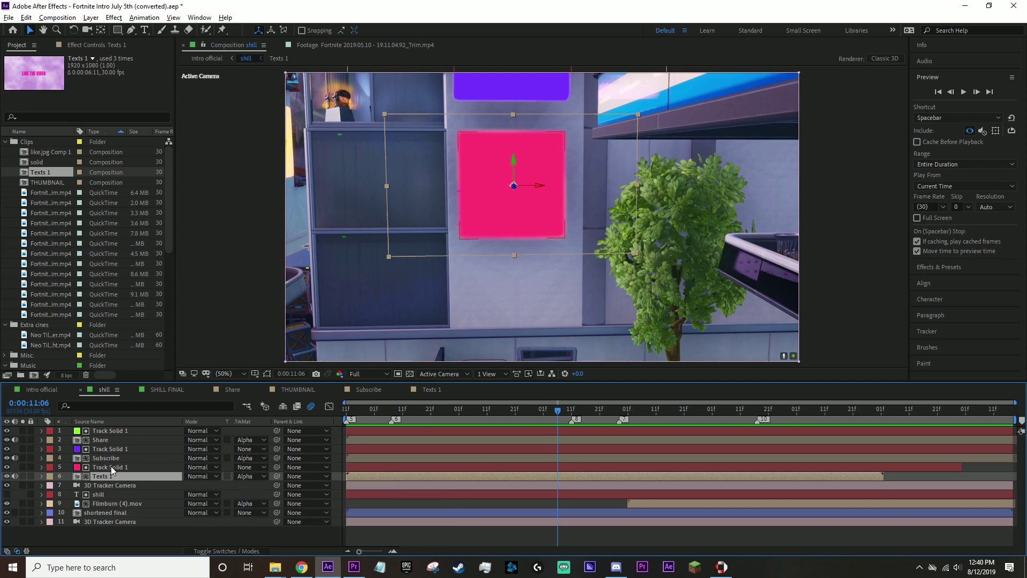
pyautogui.click(7, 467)
pyautogui.click(562, 535)
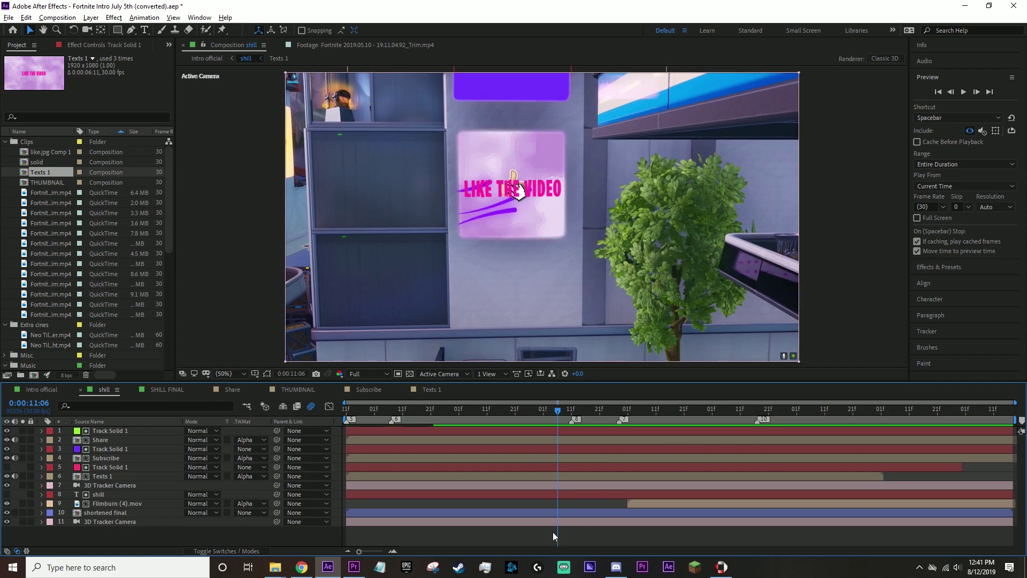
pyautogui.click(108, 477)
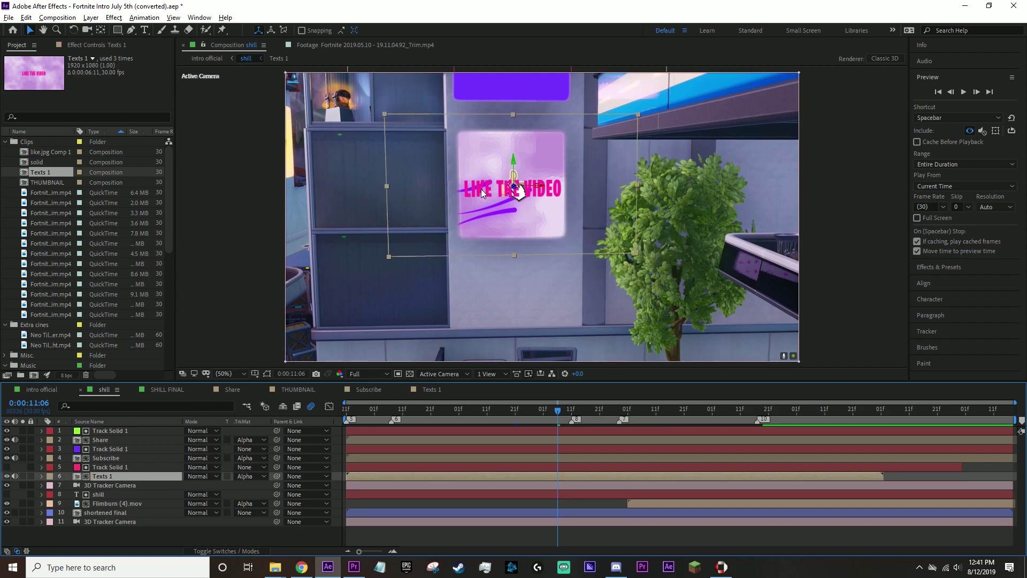
pyautogui.click(7, 467)
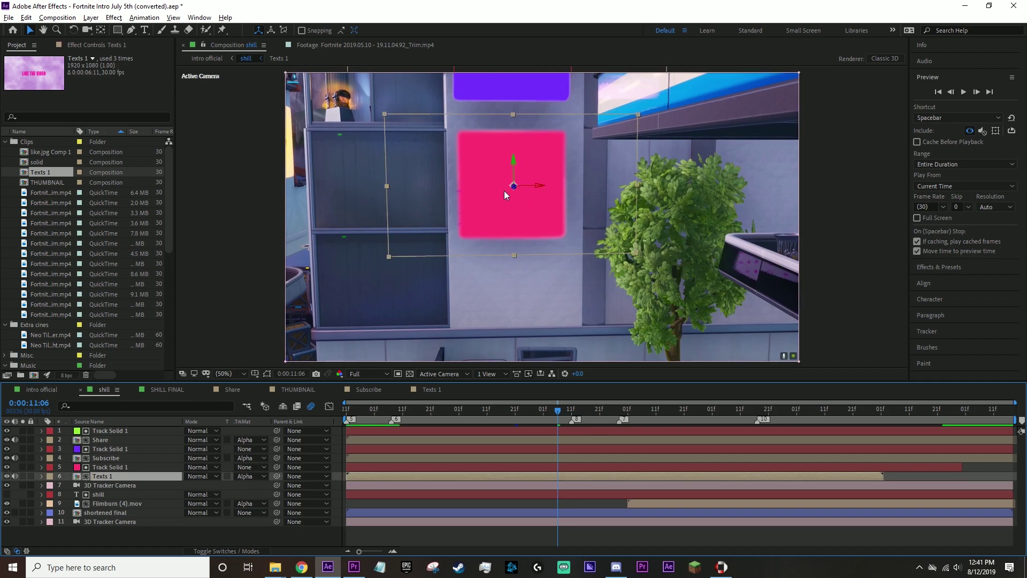
pyautogui.click(7, 467)
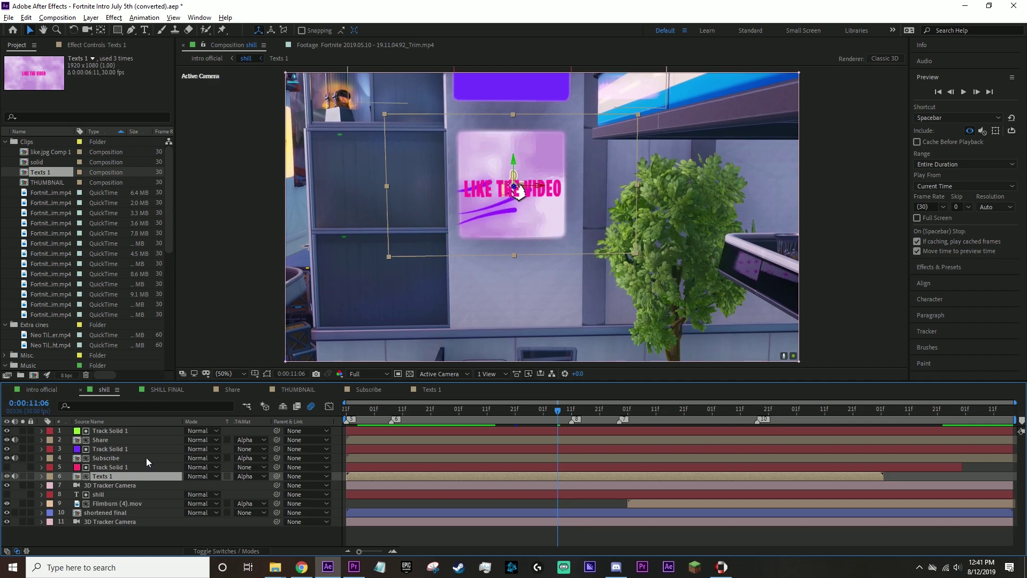
# Step through a few frames, then set Texts 1 to Alpha Matte 'Track Solid 1'.
pyautogui.click(251, 477)
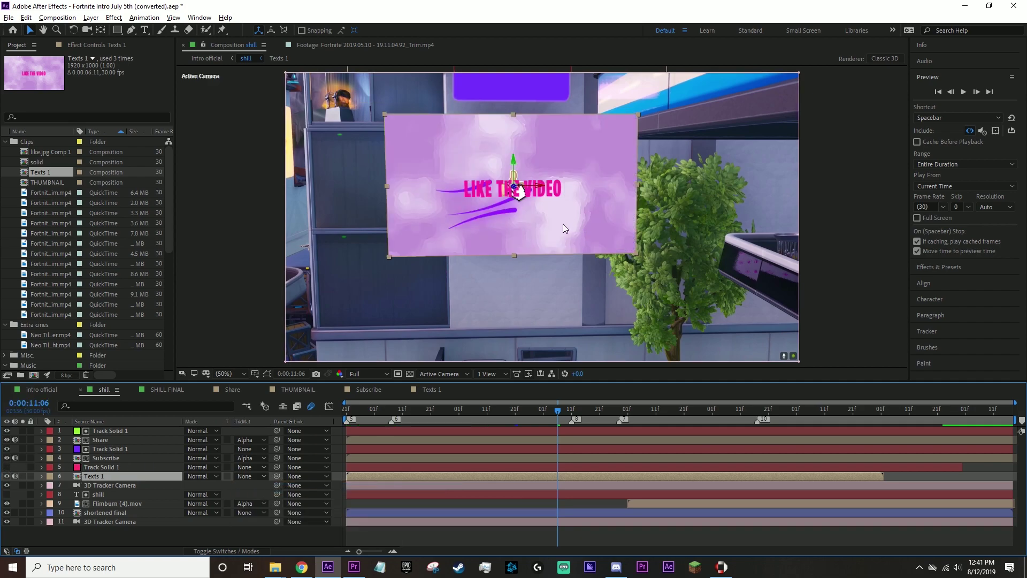
pyautogui.press('pagedown')
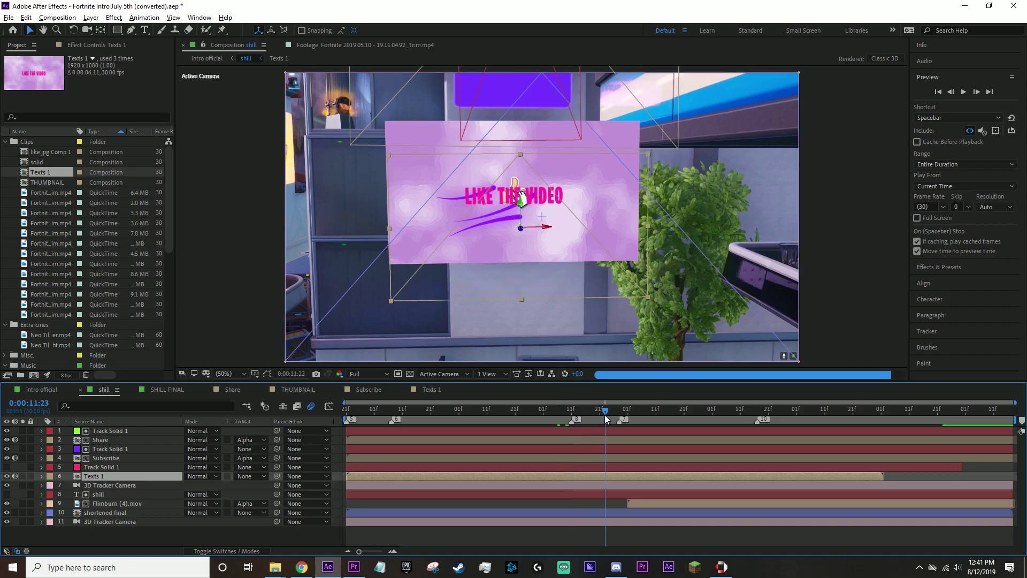
pyautogui.press('pagedown')
pyautogui.press('pagedown')
pyautogui.press('pageup')
pyautogui.press('pageup')
pyautogui.press('pageup')
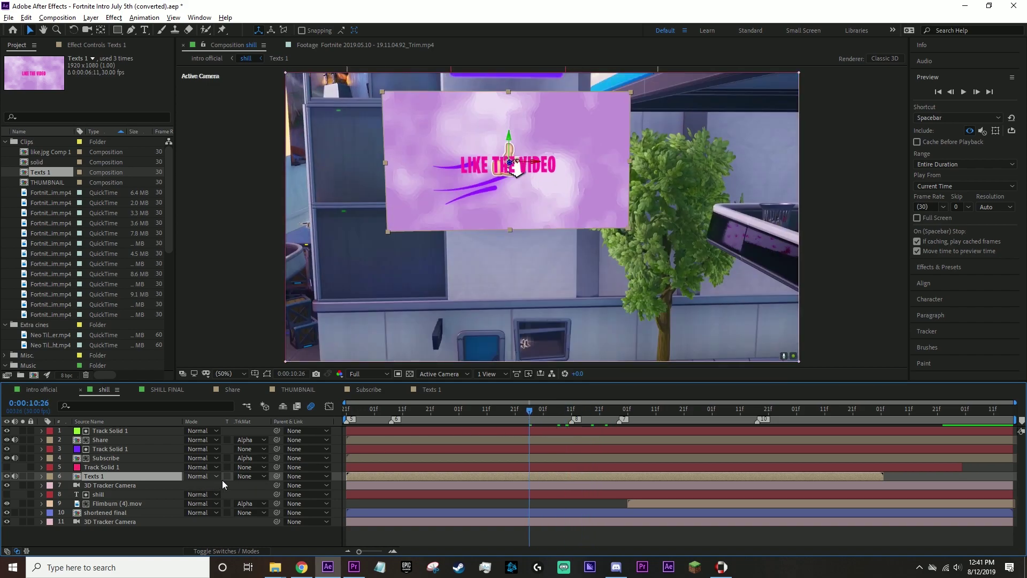
pyautogui.click(245, 477)
pyautogui.click(270, 503)
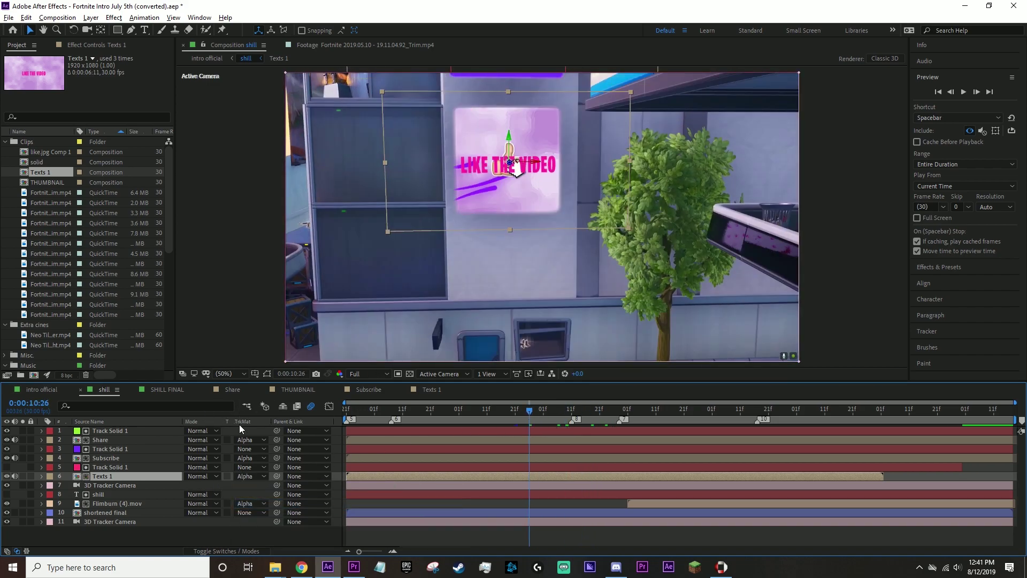